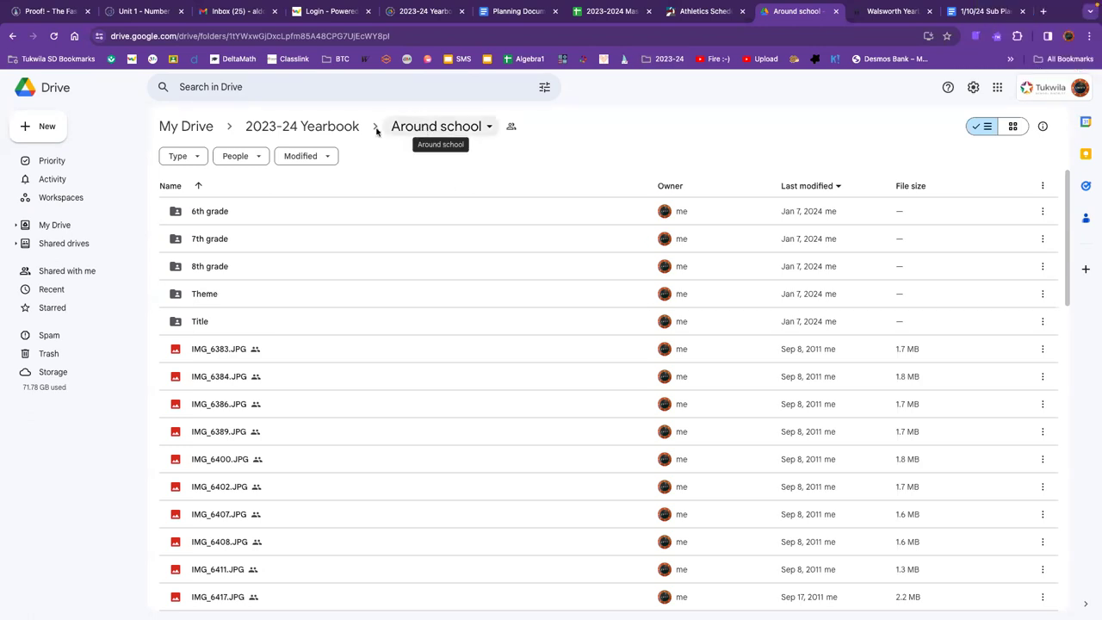
Preview IMG_6383.JPG, briefly checking the folder and photo action menus without choosing anything
left_click(456, 131)
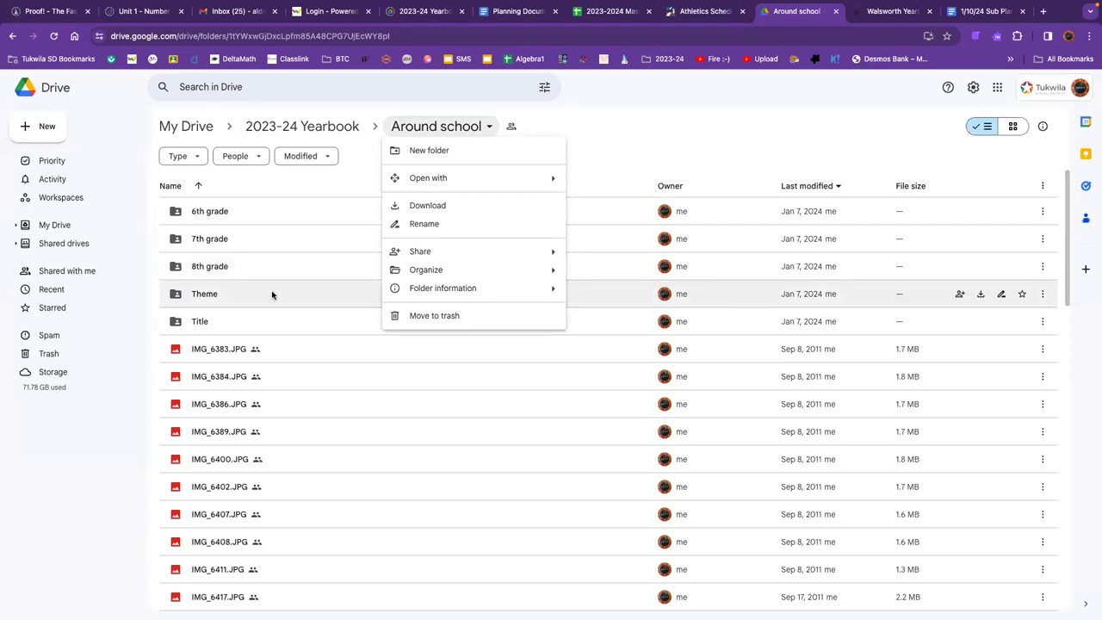
left_click(620, 140)
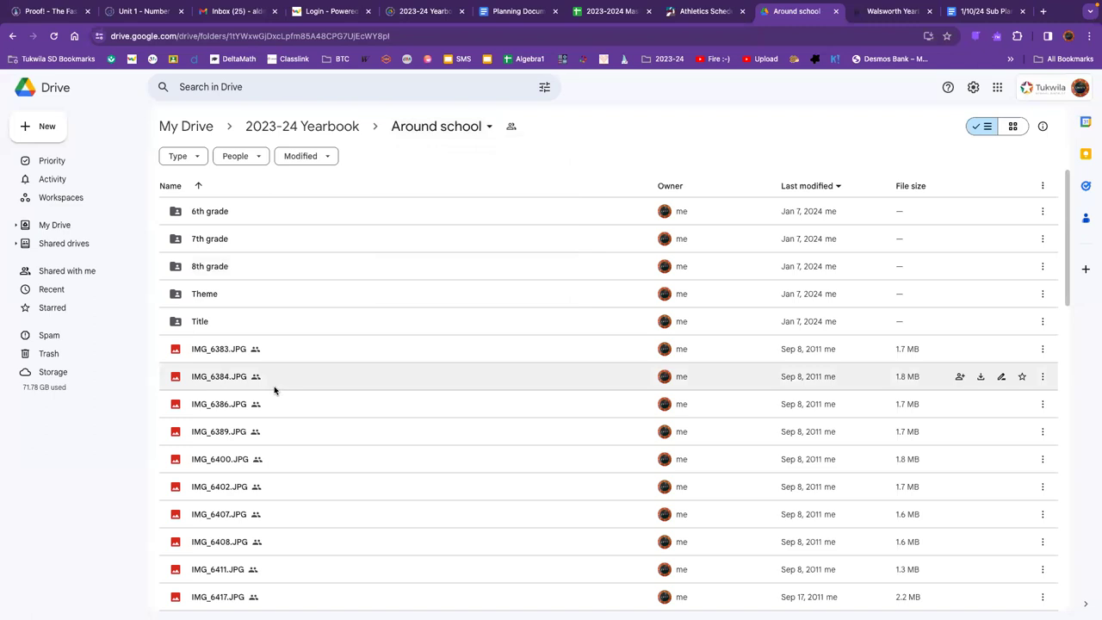
double_click(234, 349)
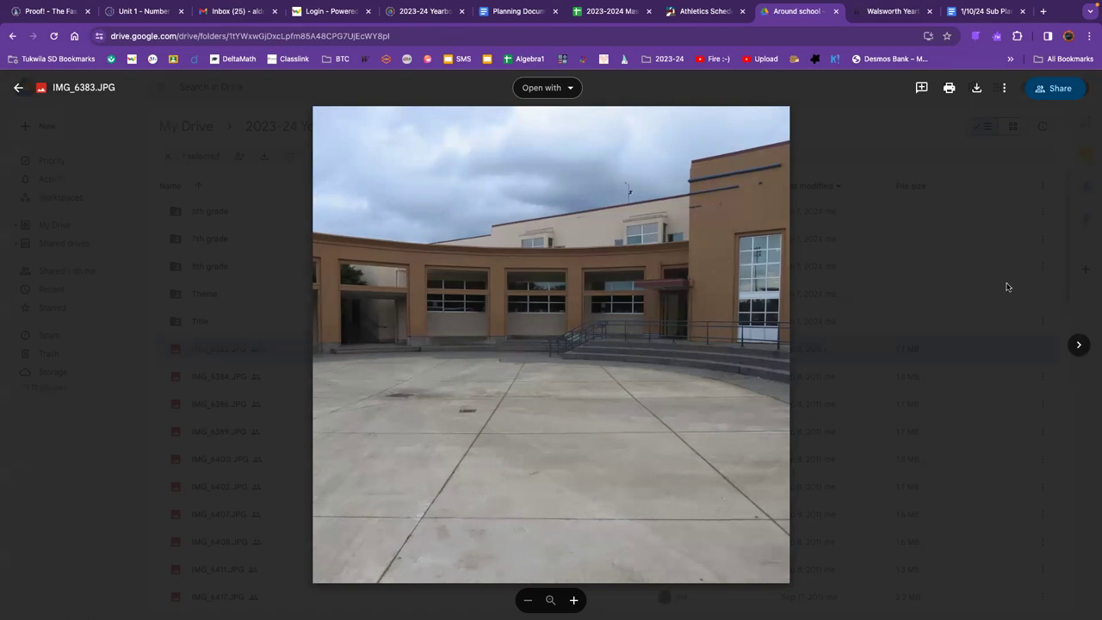
left_click(1005, 87)
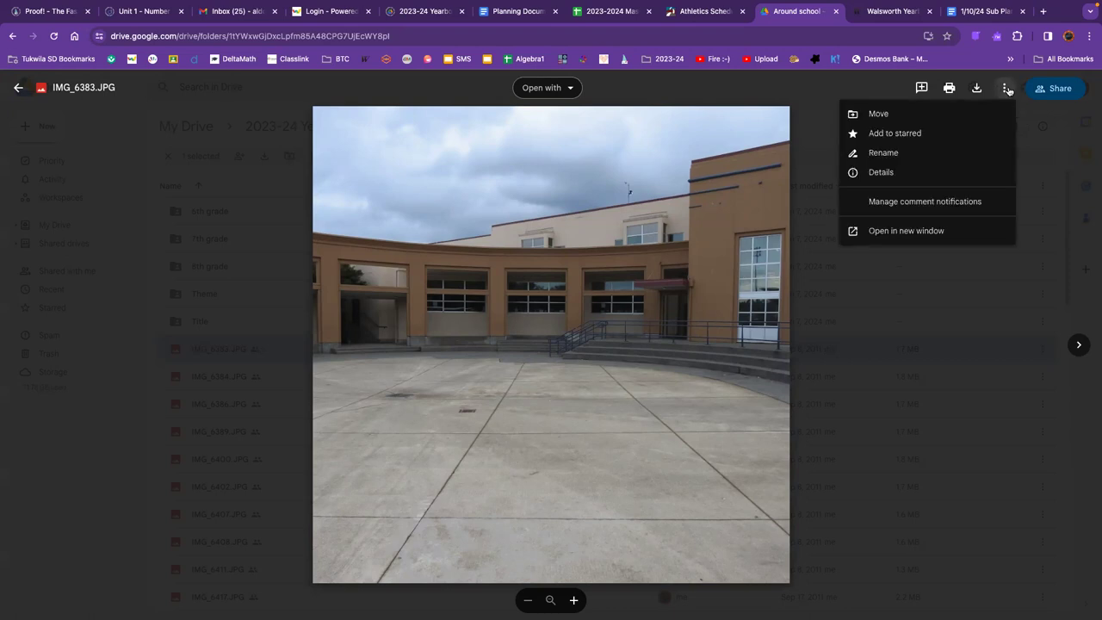
left_click(1060, 191)
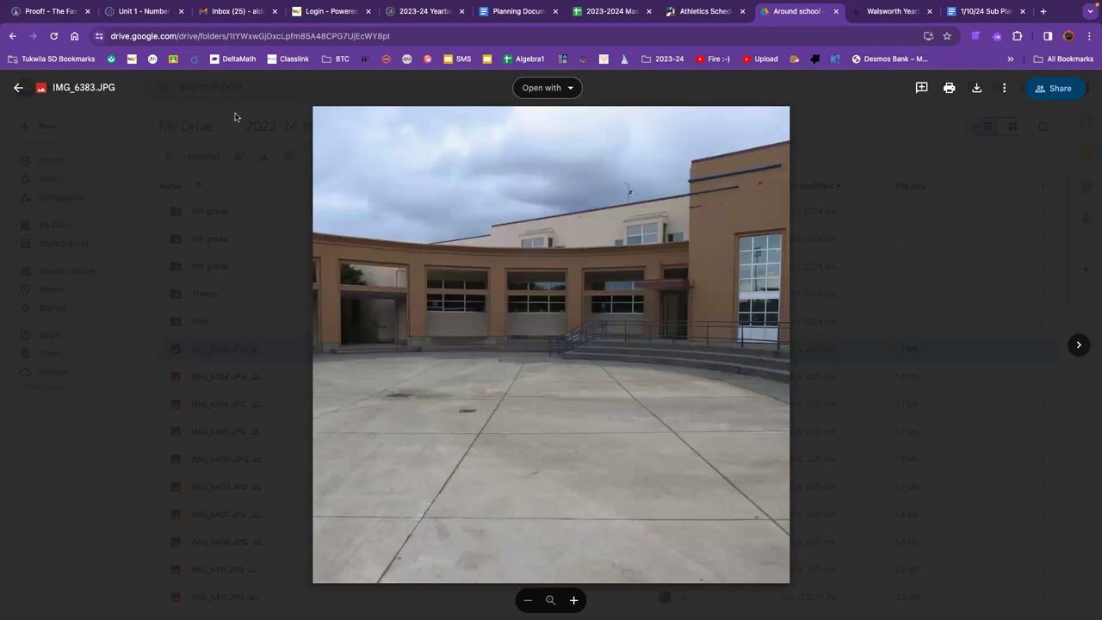
left_click(945, 334)
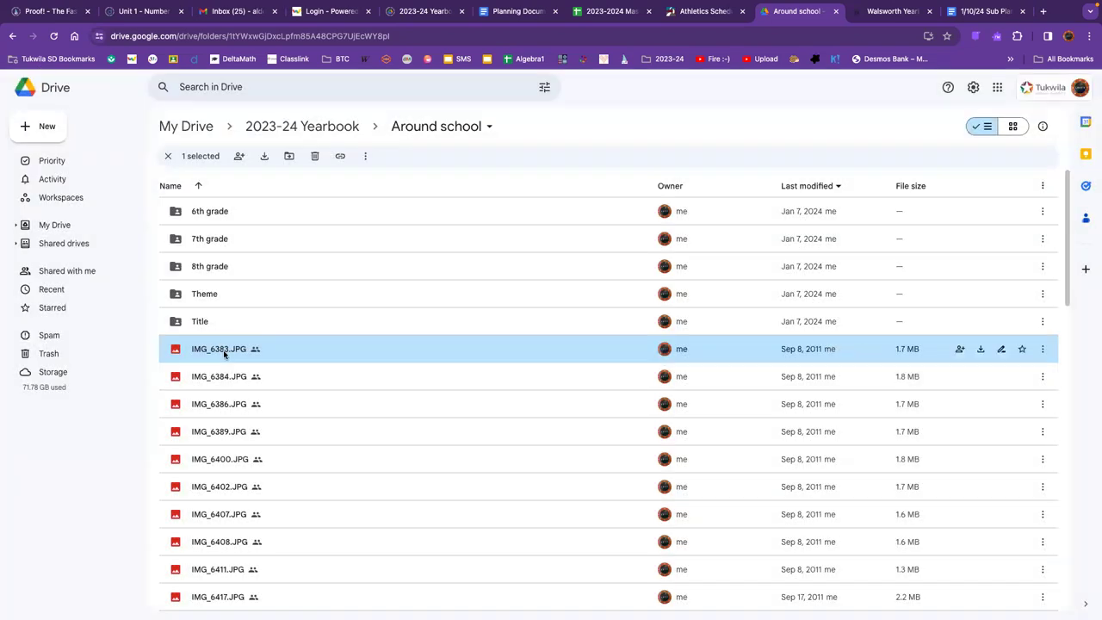
Drag IMG_6383.JPG into the Title folder, confirm the move, and preview IMG_6384.JPG
left_click_drag(215, 341, 202, 316)
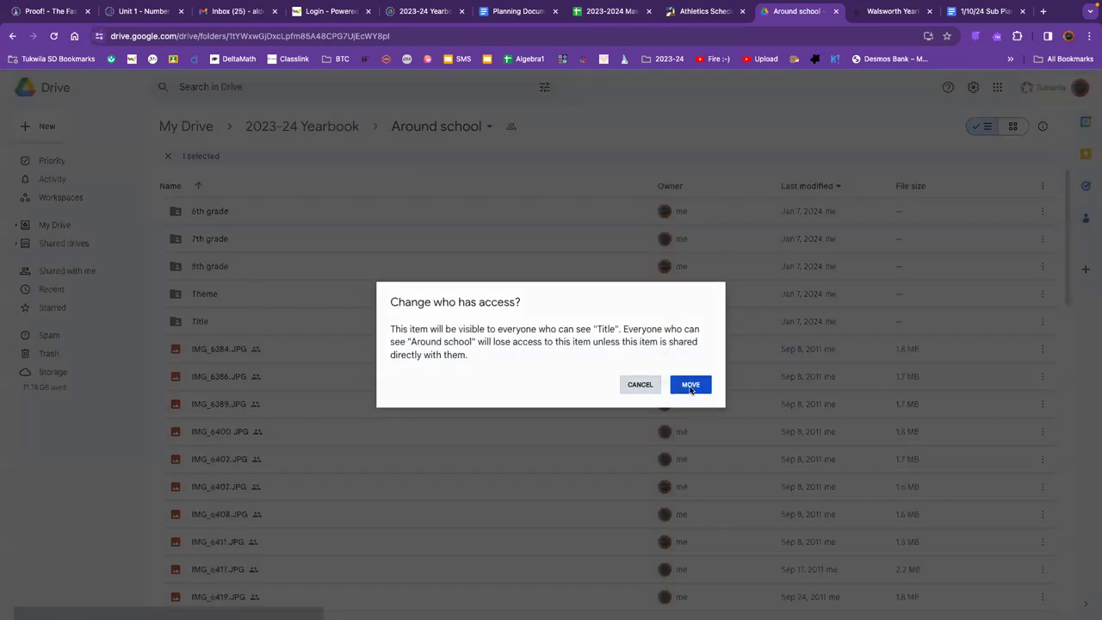
left_click(693, 385)
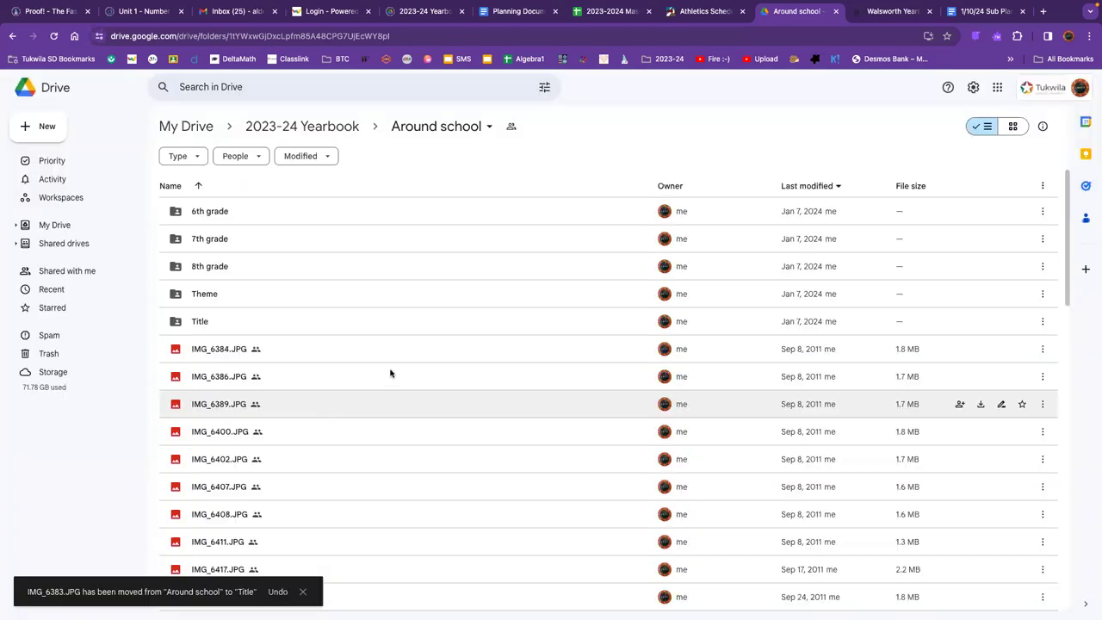
left_click(216, 351)
double_click(215, 351)
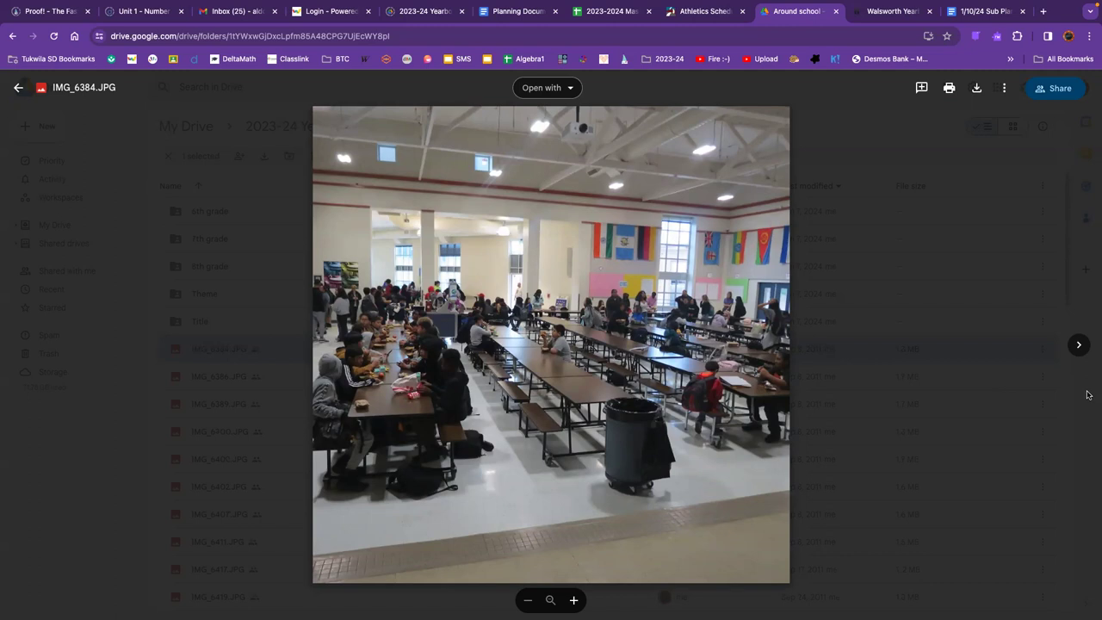
Step through IMG_6386 and IMG_6389, then return to Around school and select IMG_6389.JPG
left_click(1078, 344)
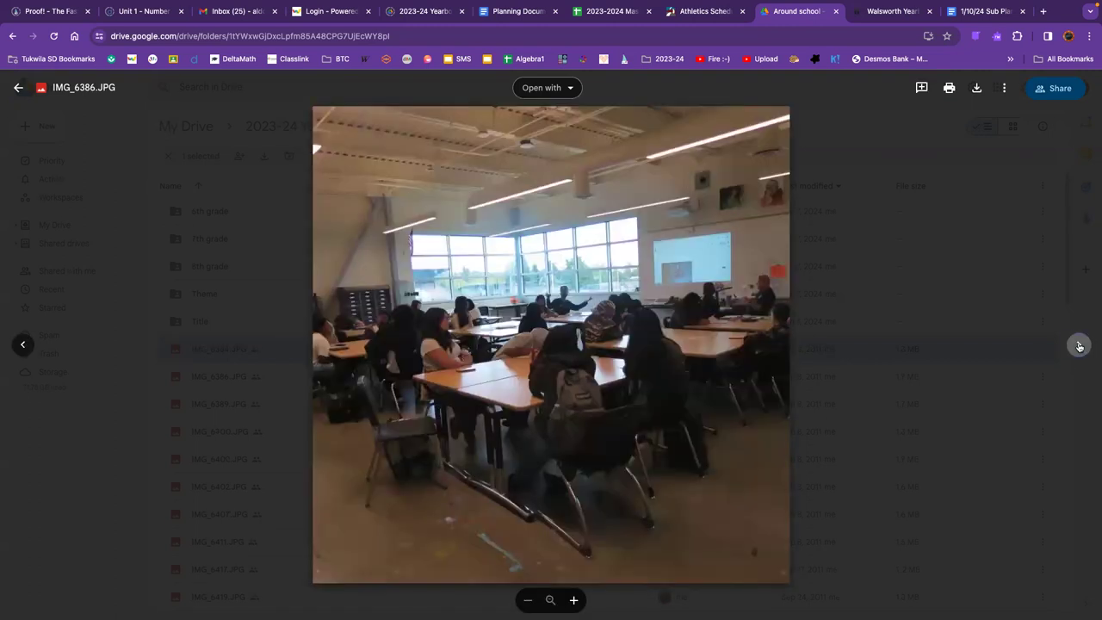
left_click(1079, 345)
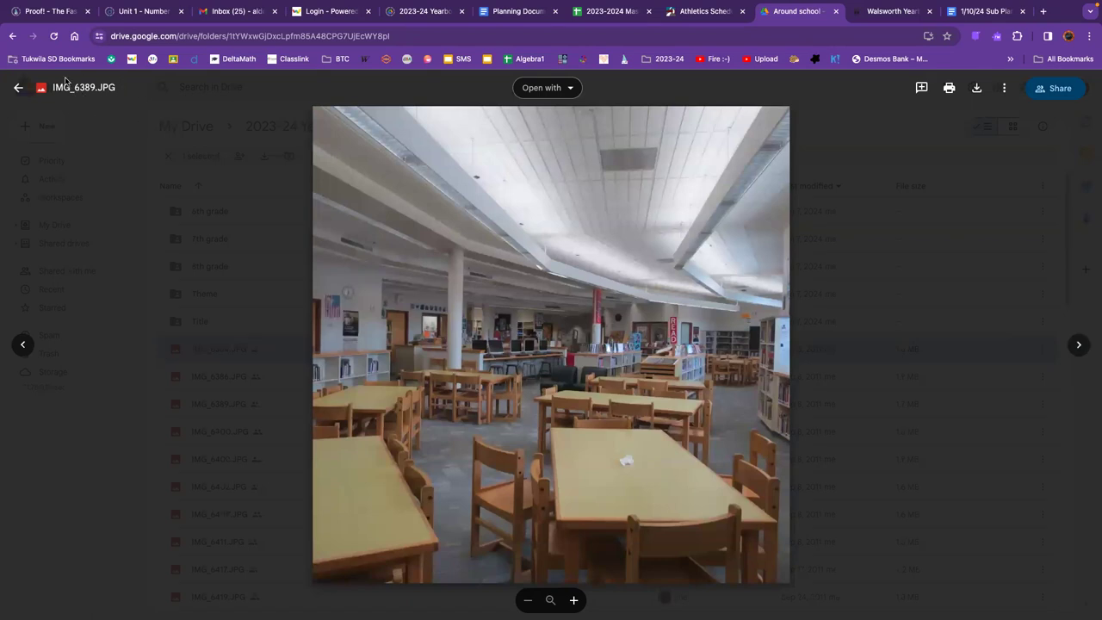
left_click(19, 88)
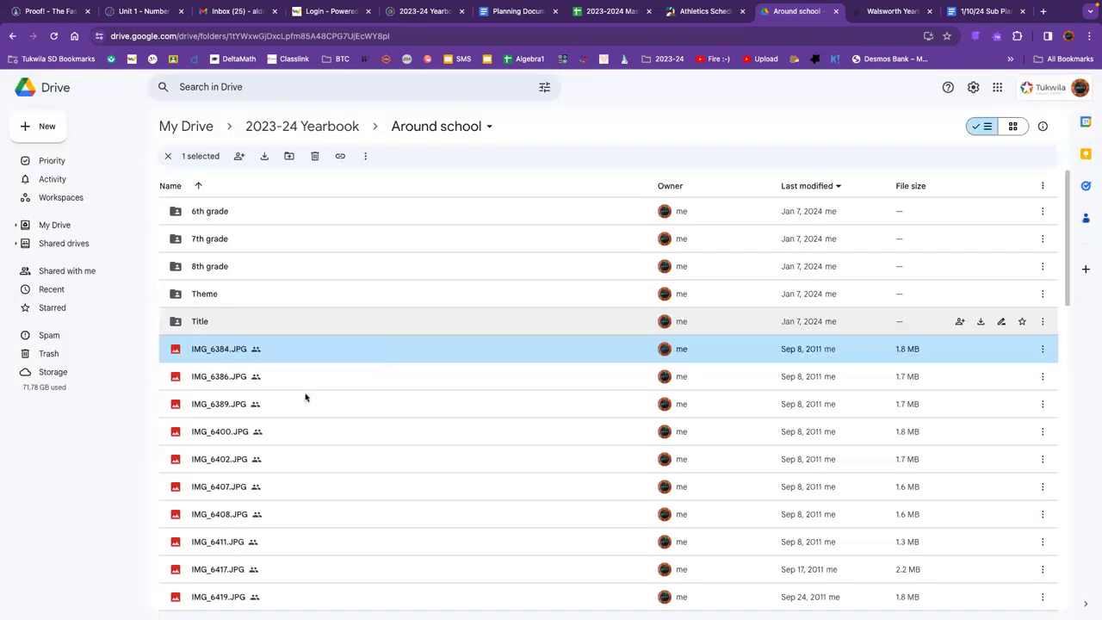
left_click(240, 405)
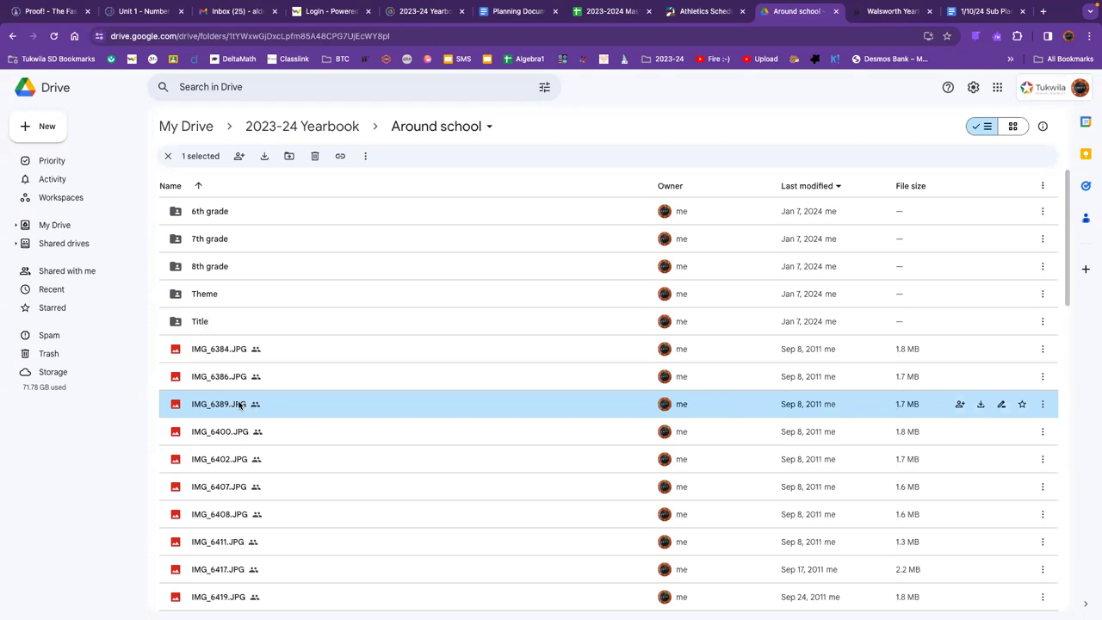
Move IMG_6389.JPG into the Theme subfolder, confirm the access change, and open Theme
right_click(338, 407)
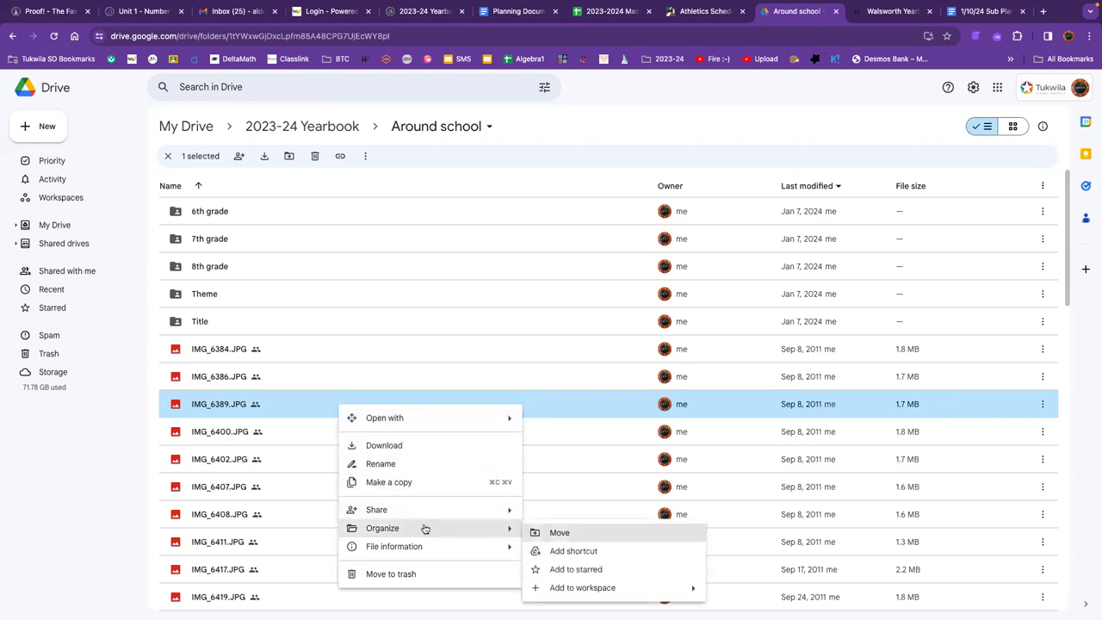
mouse_move(382, 528)
left_click(569, 534)
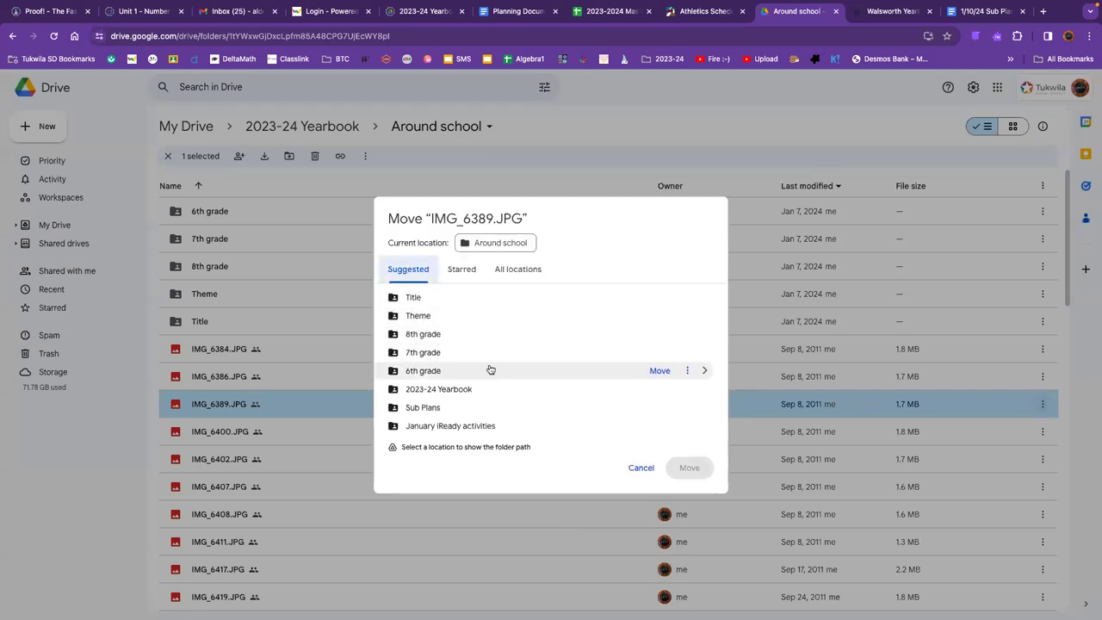
mouse_move(516, 315)
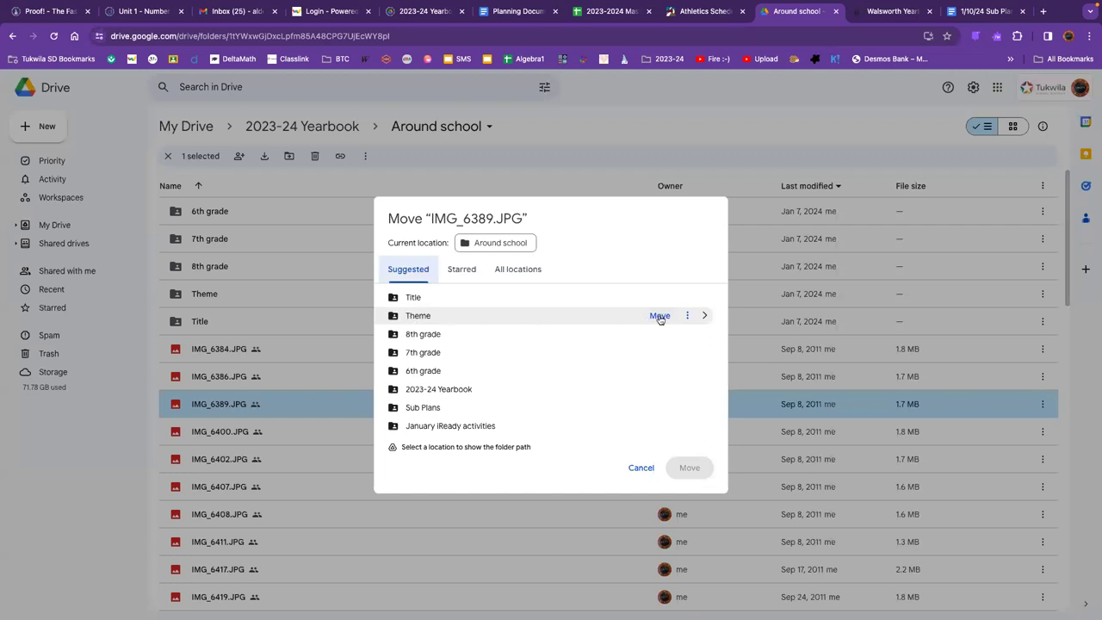
left_click(658, 316)
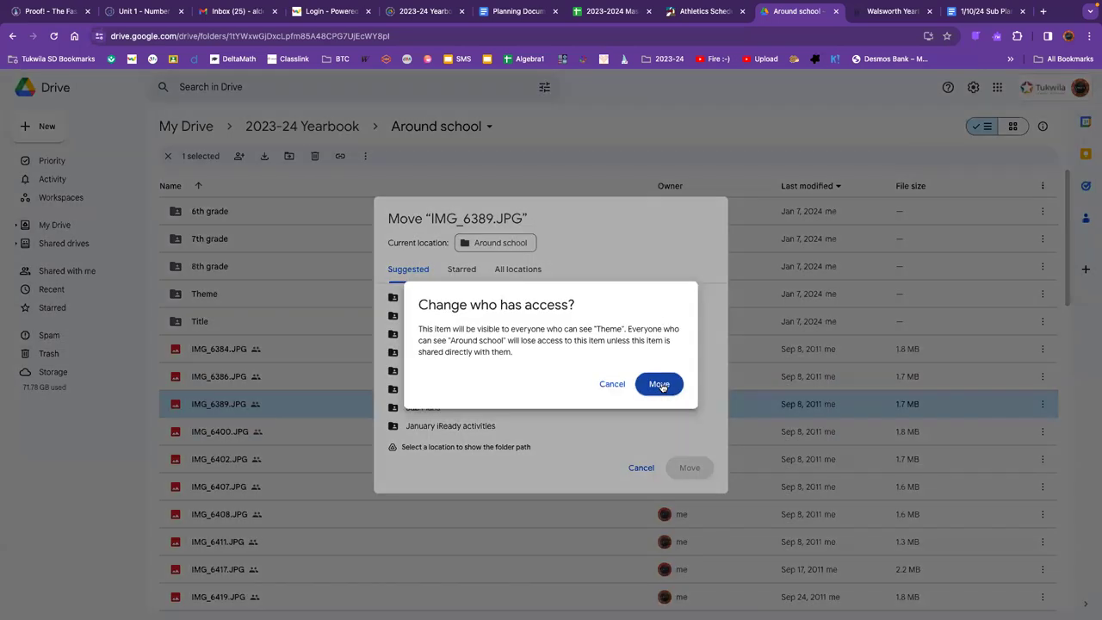
left_click(659, 385)
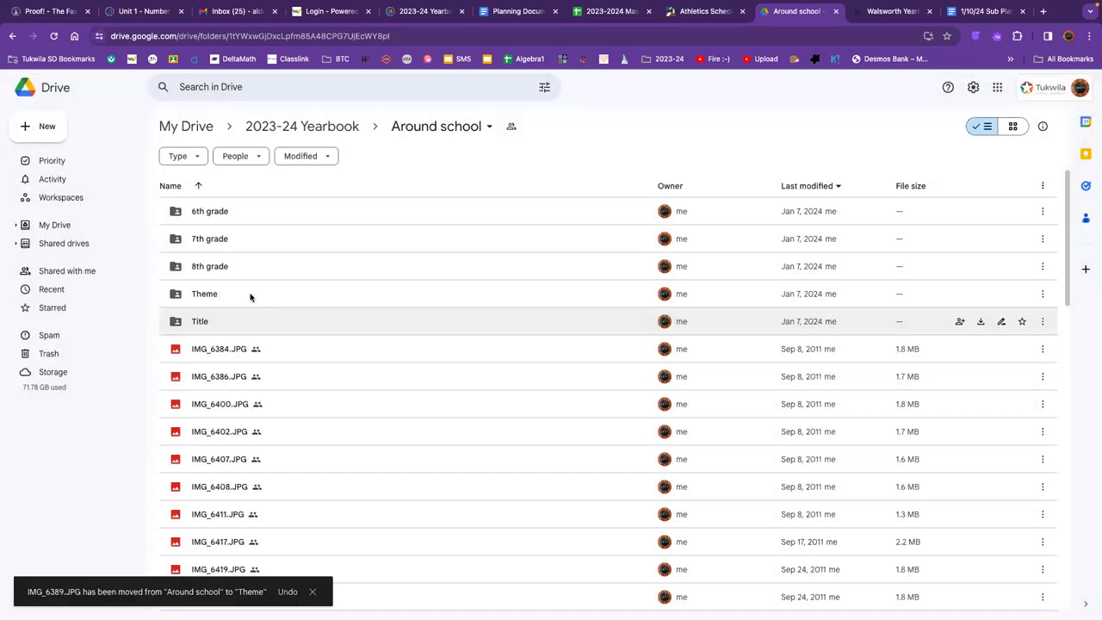
double_click(252, 294)
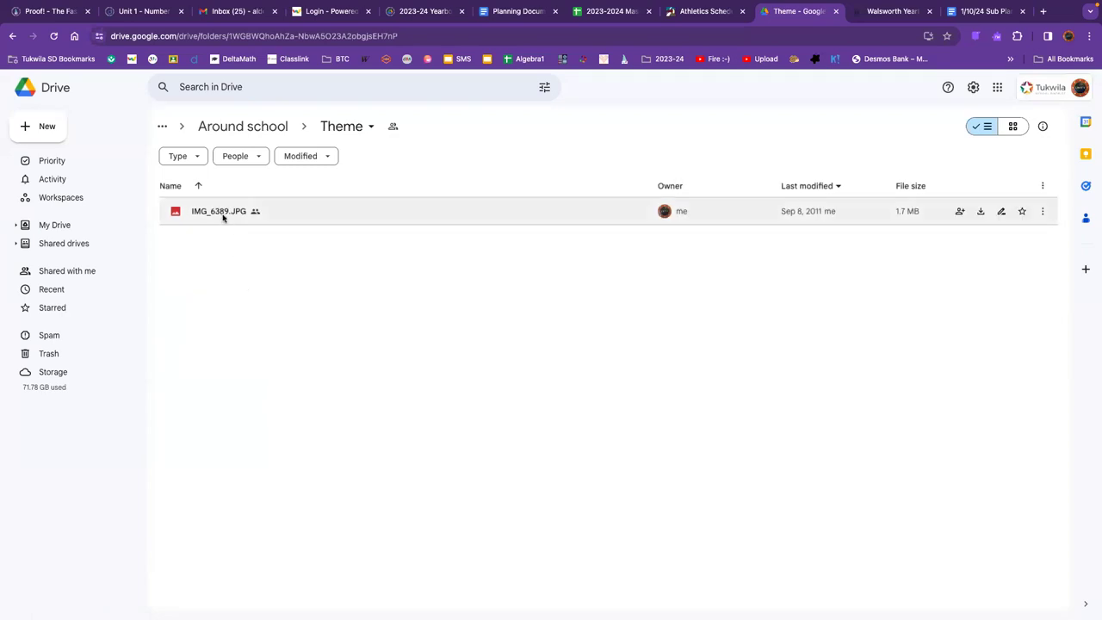
Preview IMG_6389.JPG inside Theme, then return to the Around school folder
left_click(222, 215)
double_click(221, 213)
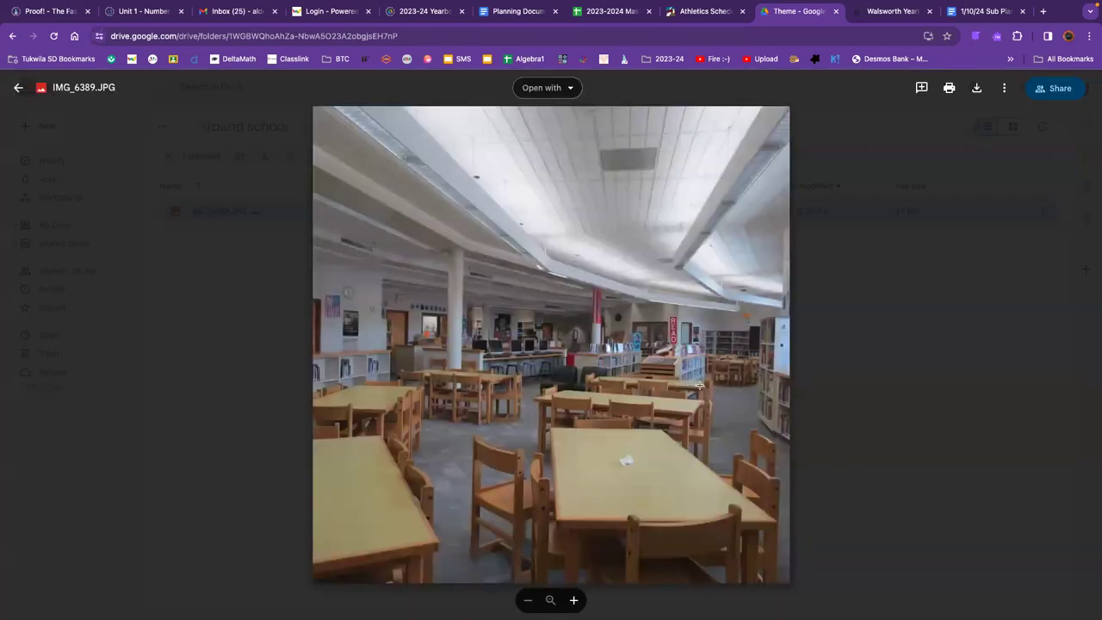
left_click(18, 87)
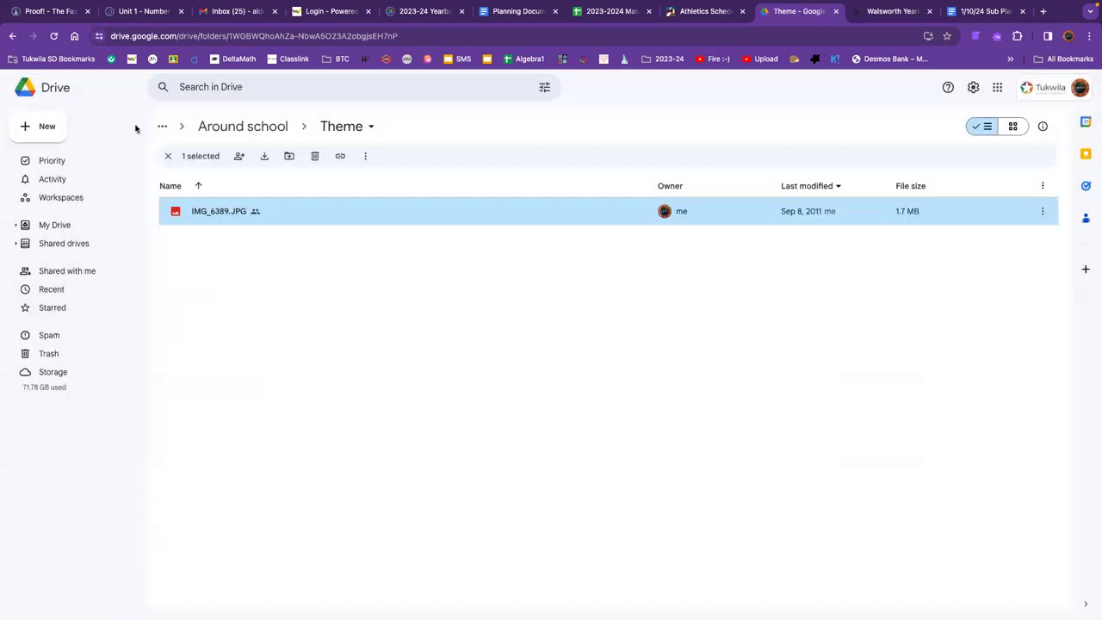
left_click(236, 128)
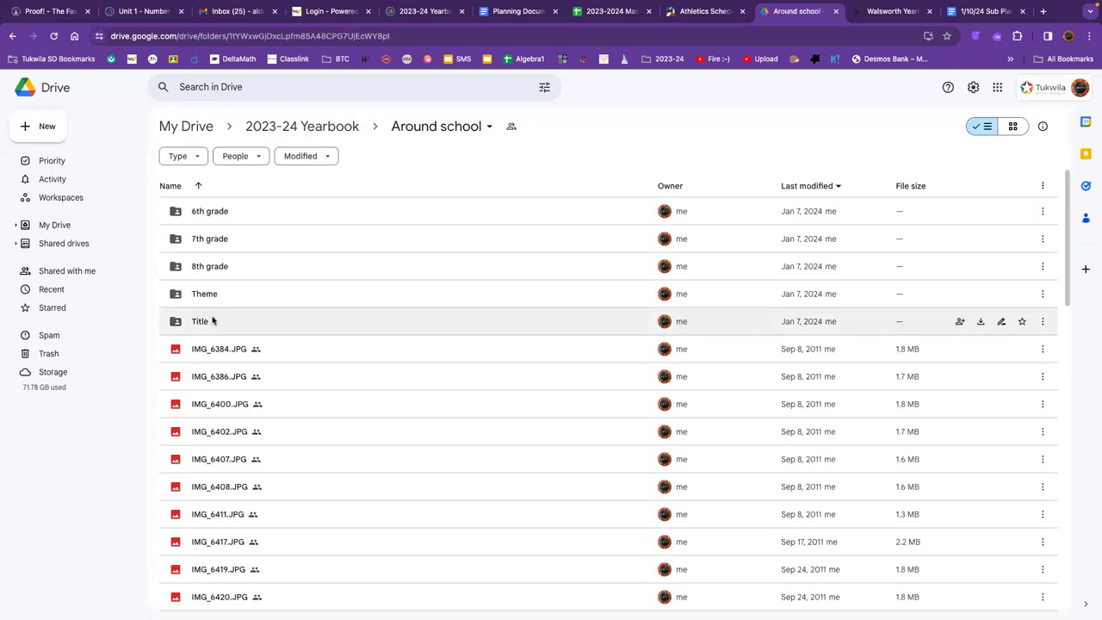
Open the Title folder to check IMG_6383.JPG in preview, then go back to Around school
left_click(195, 322)
double_click(195, 322)
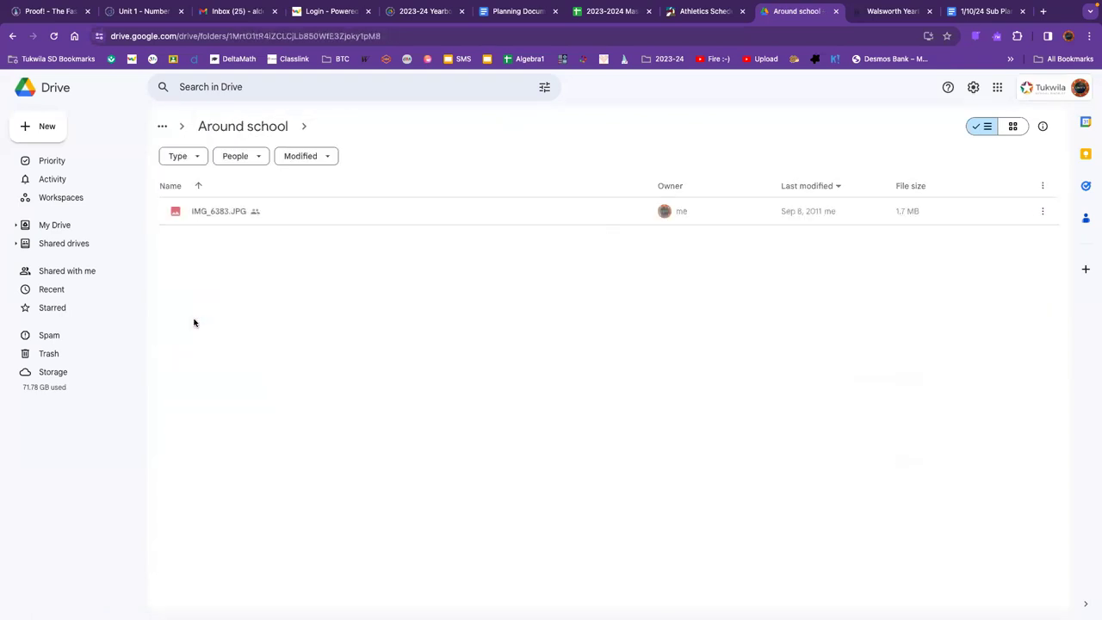
left_click(216, 213)
double_click(216, 213)
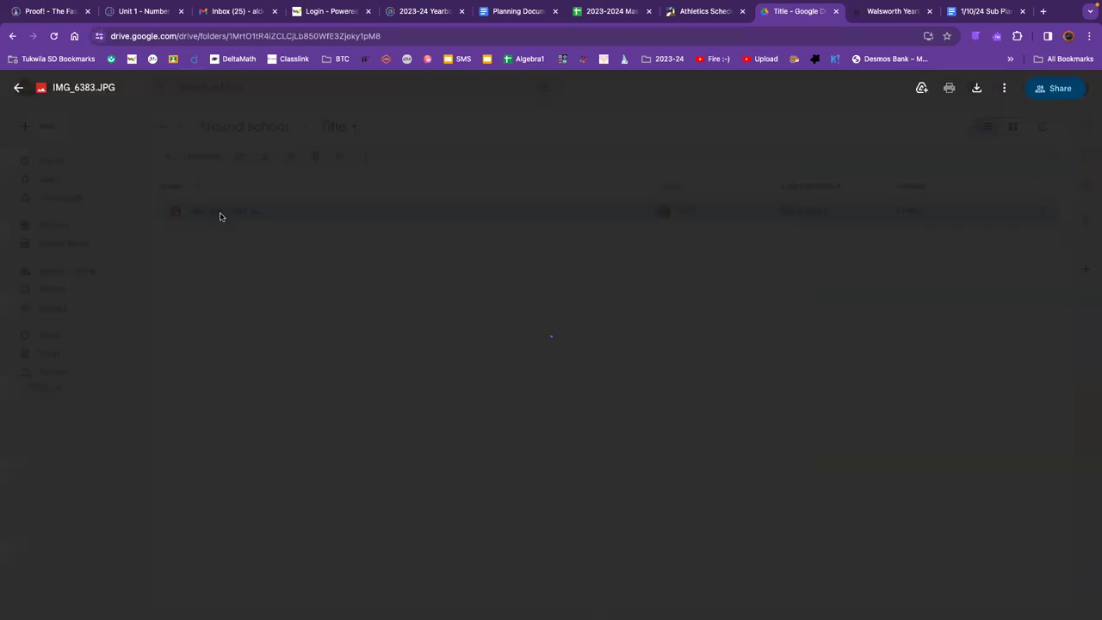
left_click(18, 87)
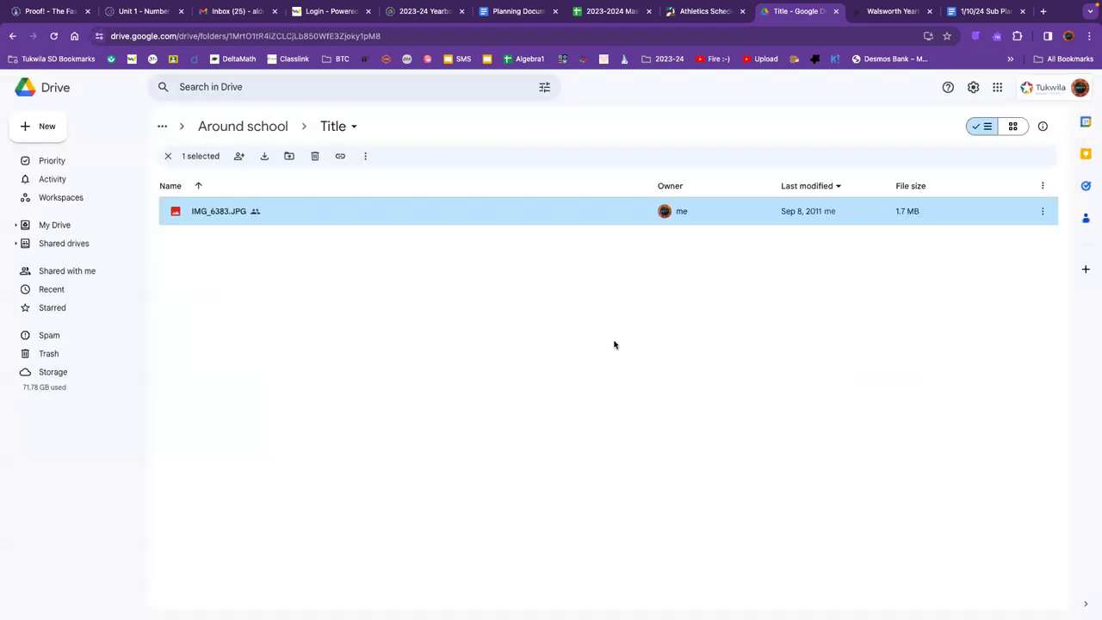
left_click(239, 132)
Scroll through the Around school listing to confirm IMG_6389.JPG is gone
scroll(383, 366, "down", 2)
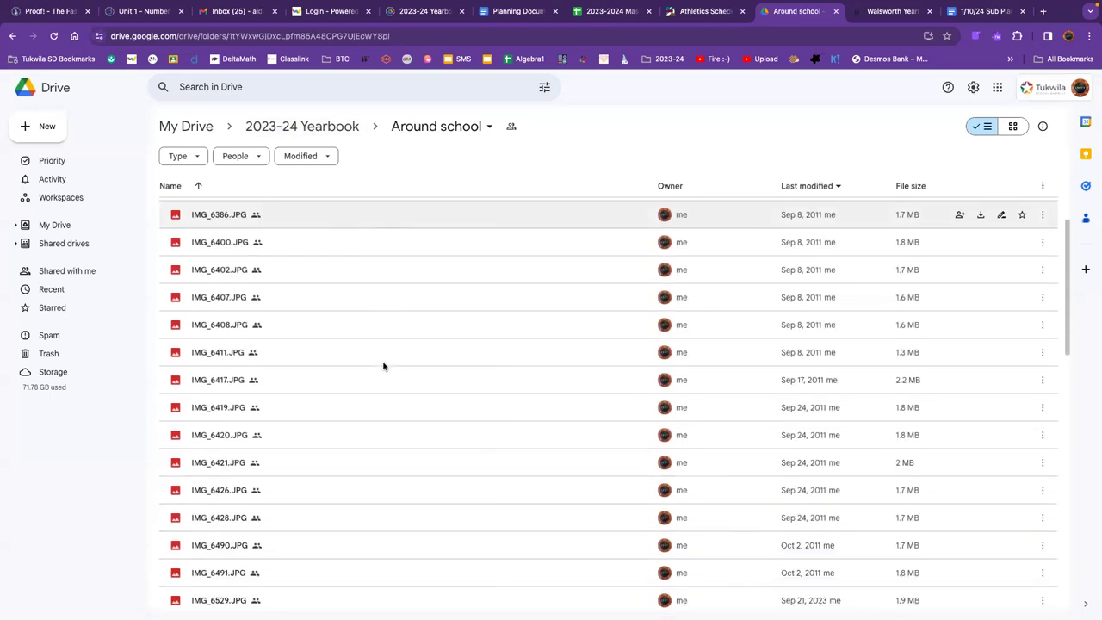
scroll(383, 365, "down", 1)
scroll(383, 366, "down", 2)
scroll(383, 366, "down", 1)
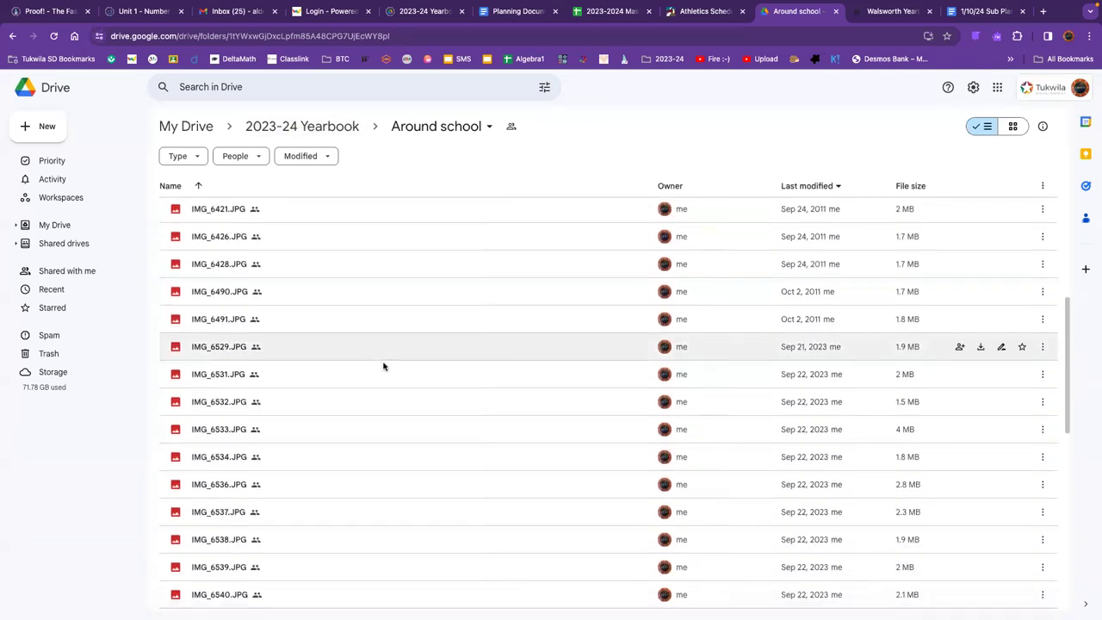
scroll(383, 366, "down", 2)
scroll(383, 366, "down", 1)
scroll(383, 366, "down", 1)
scroll(383, 366, "up", 1)
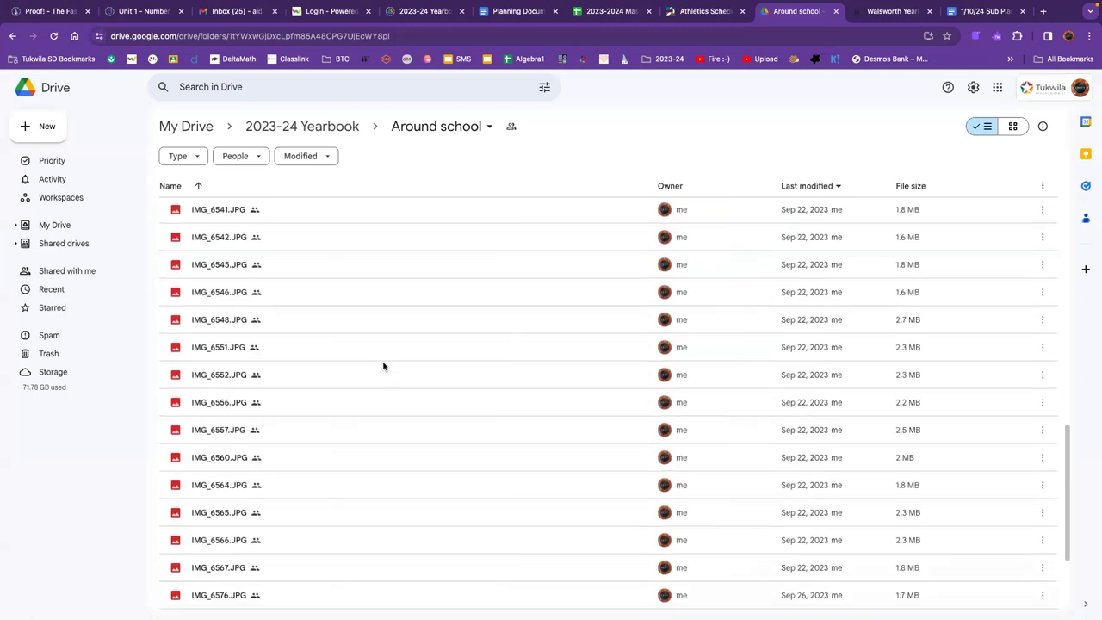
scroll(383, 366, "up", 1)
scroll(383, 366, "up", 1)
scroll(383, 365, "up", 4)
scroll(383, 366, "up", 3)
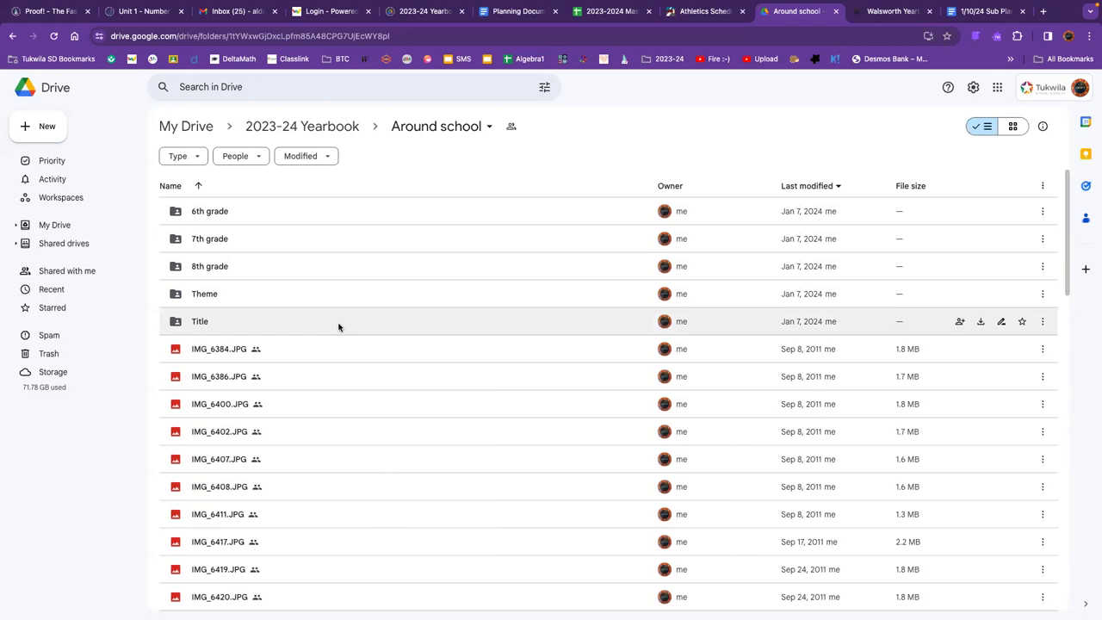
Go up to 2023-24 Yearbook, open Boys socer, and scroll through its Best pictures folder, roster CSV and IMG_50xx photos
left_click(323, 127)
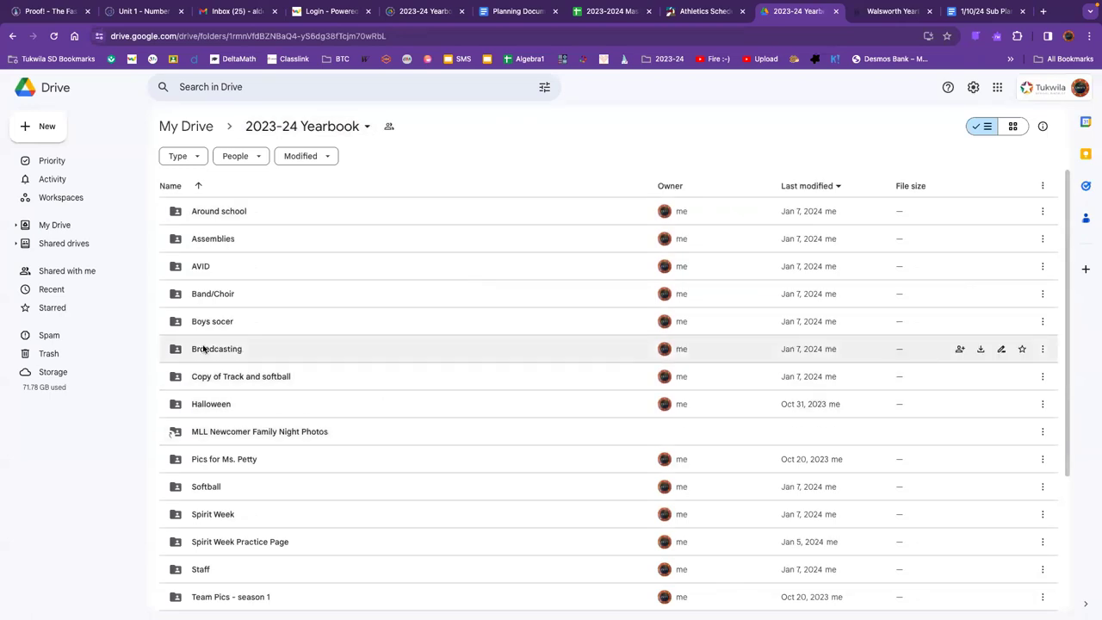
double_click(230, 322)
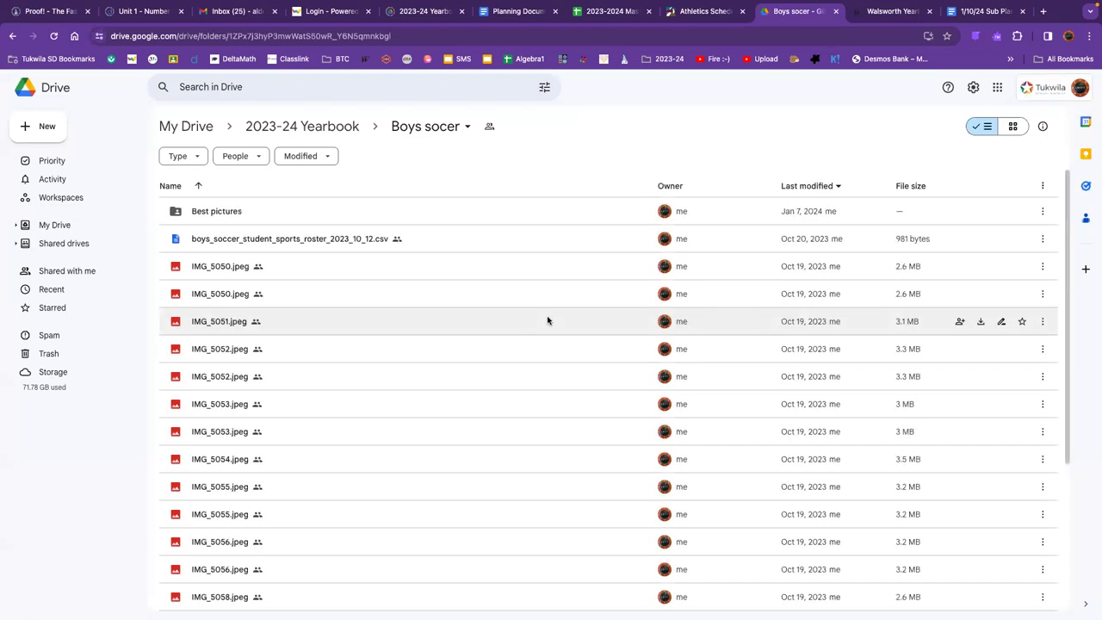
scroll(546, 320, "down", 1)
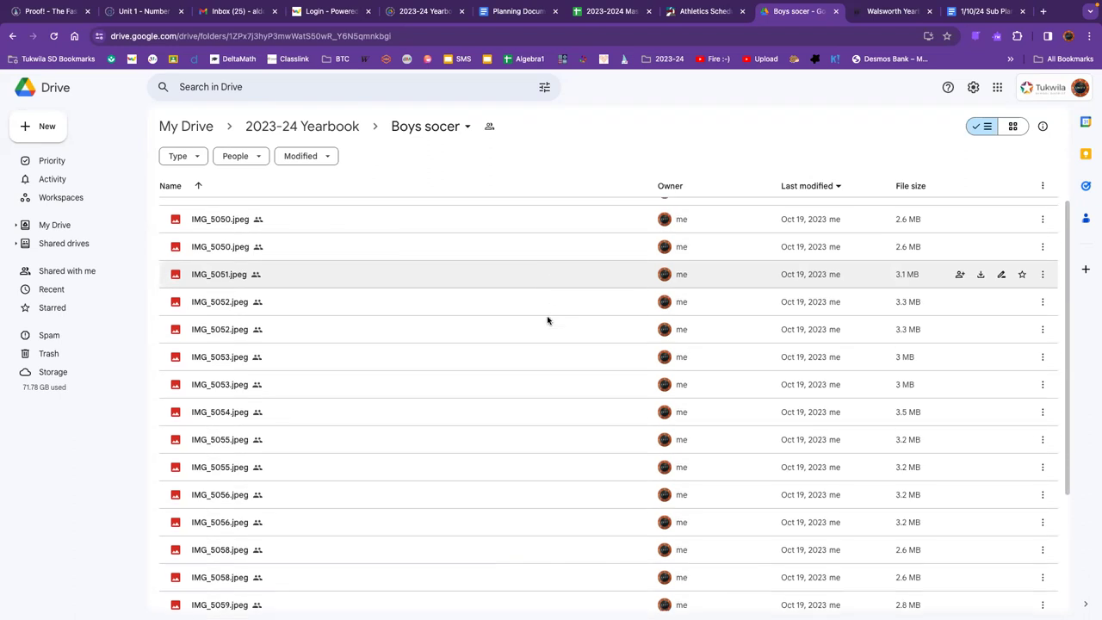
scroll(547, 320, "down", 1)
scroll(547, 320, "down", 1)
scroll(546, 321, "down", 1)
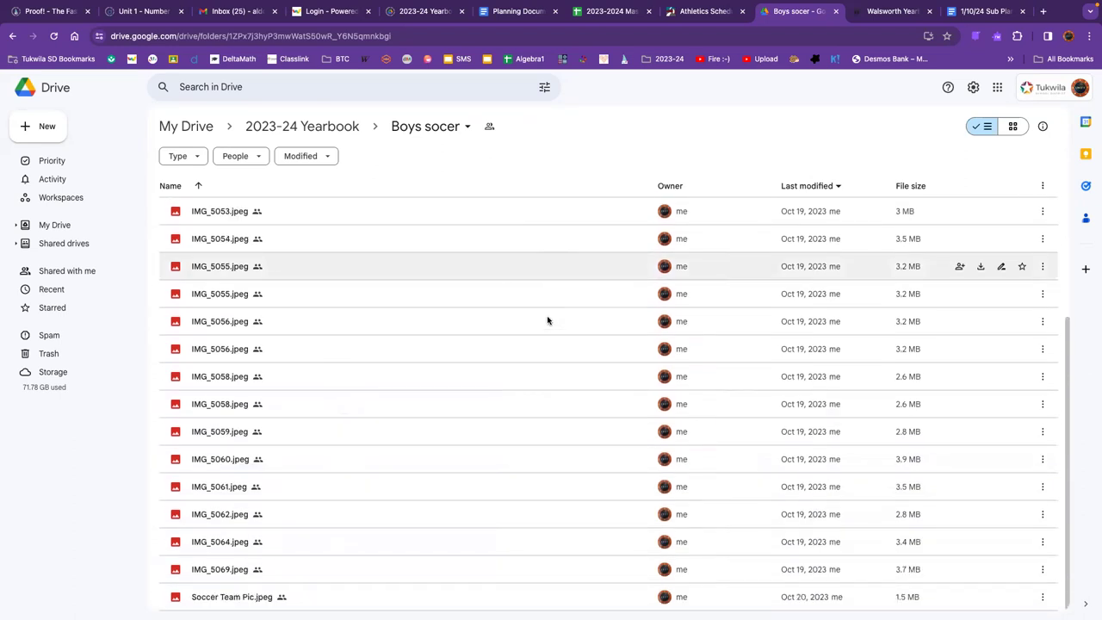
scroll(546, 320, "up", 1)
scroll(547, 320, "up", 3)
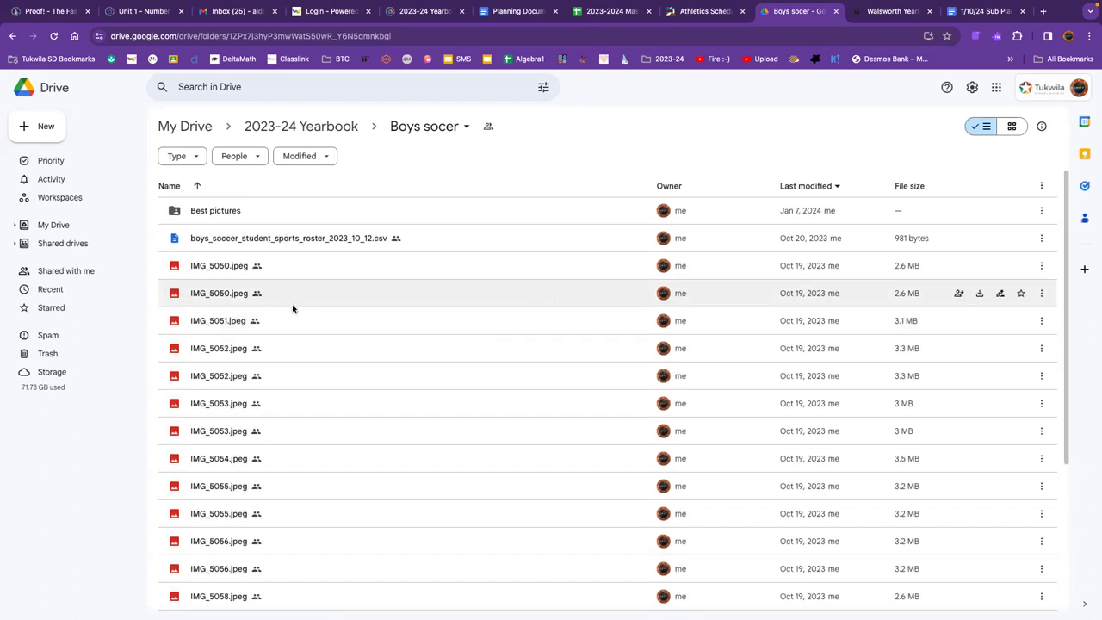
scroll(258, 336, "down", 1)
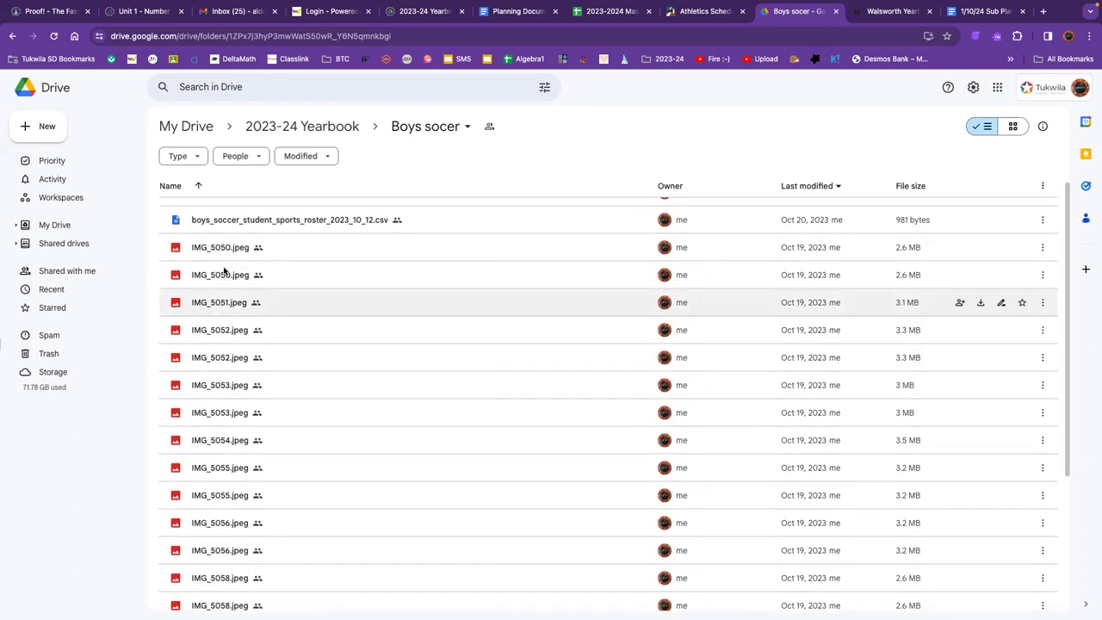
Preview IMG_5050.jpeg and step through the soccer photos up to IMG_5059.jpeg
double_click(222, 258)
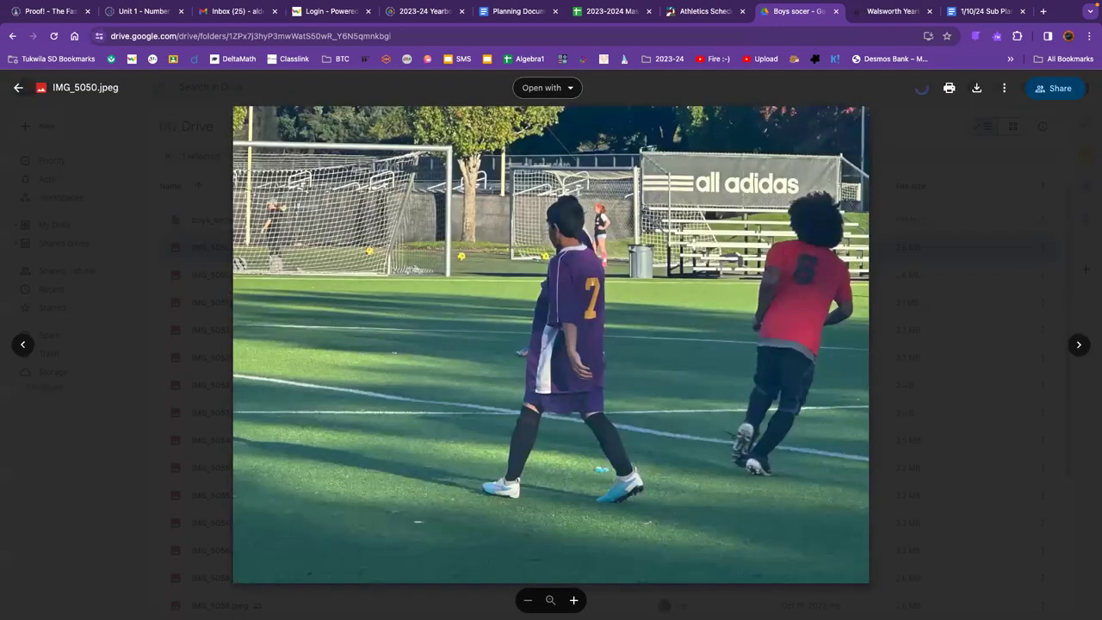
left_click(1078, 344)
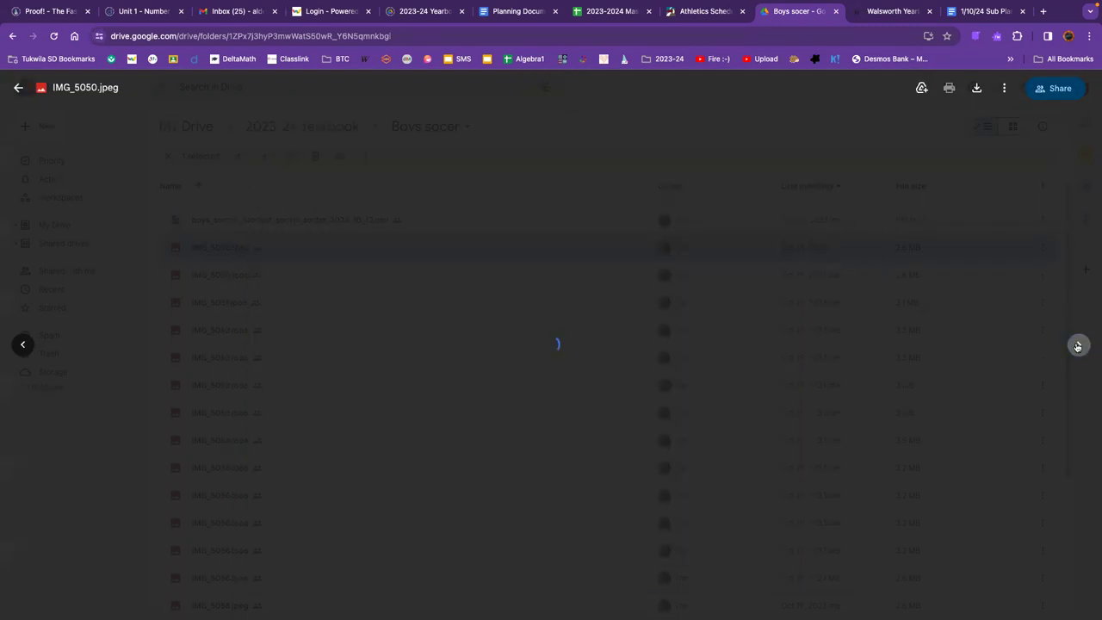
left_click(1077, 346)
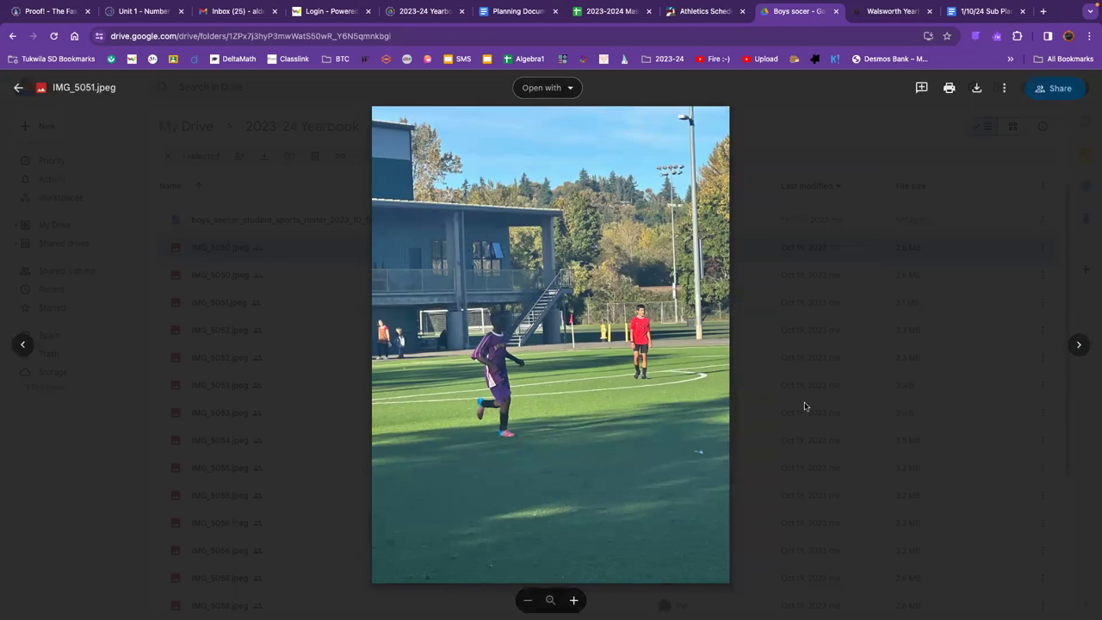
left_click(1077, 346)
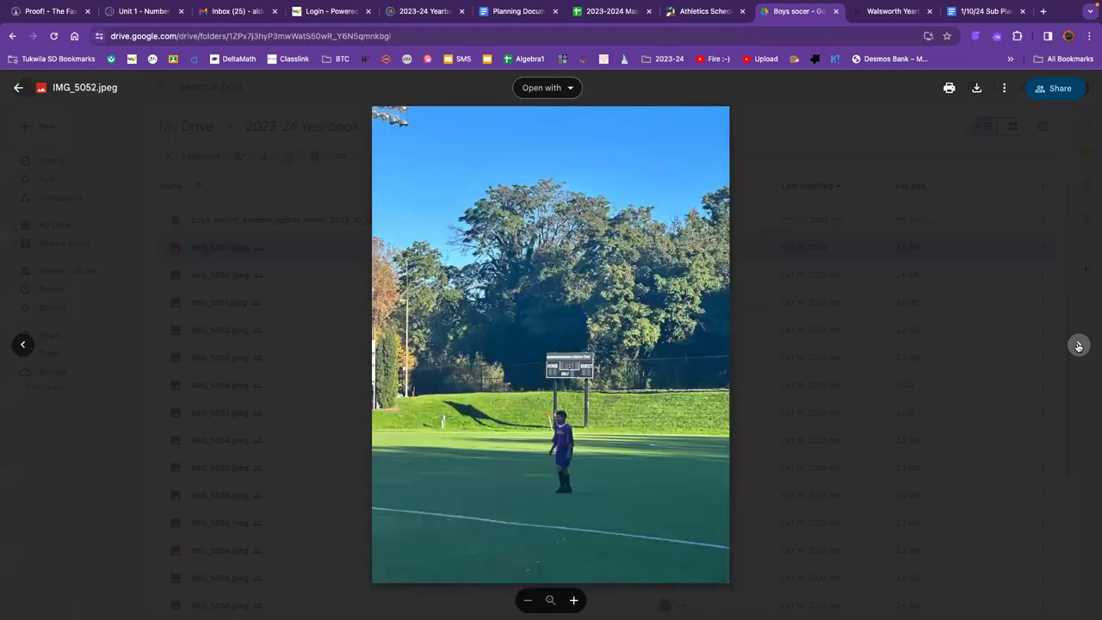
left_click(1078, 346)
left_click(1078, 346)
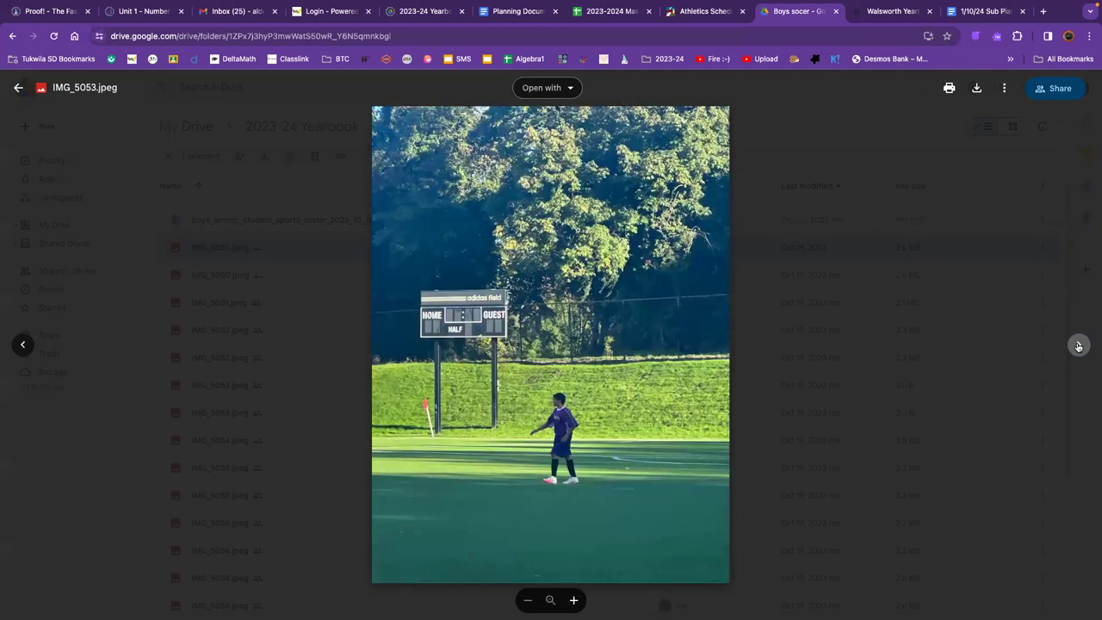
left_click(1078, 346)
left_click(1078, 346)
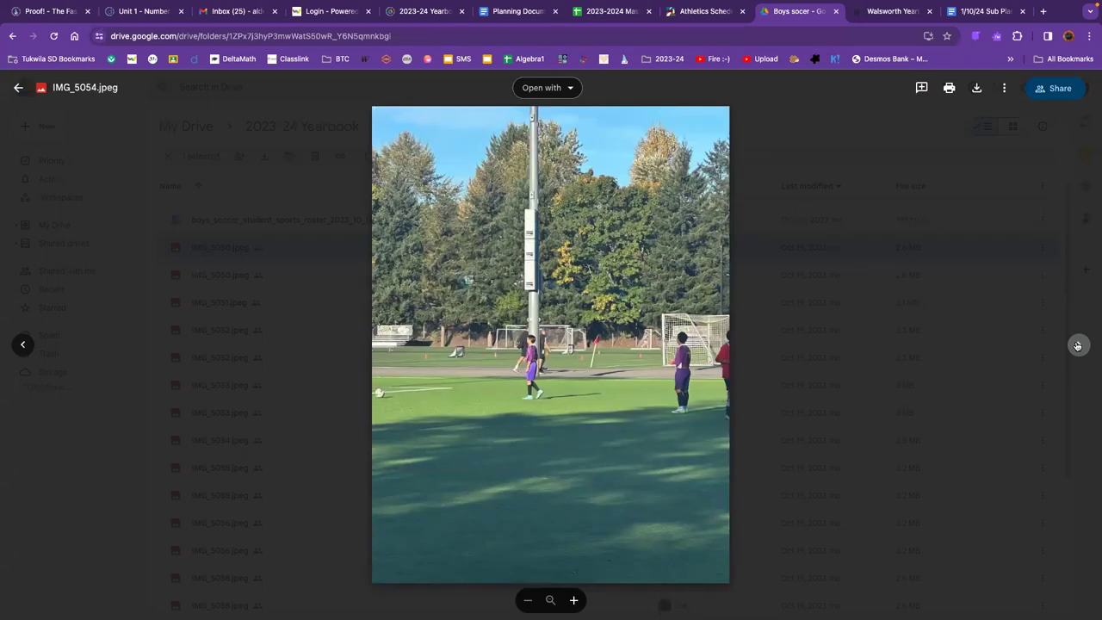
left_click(1078, 346)
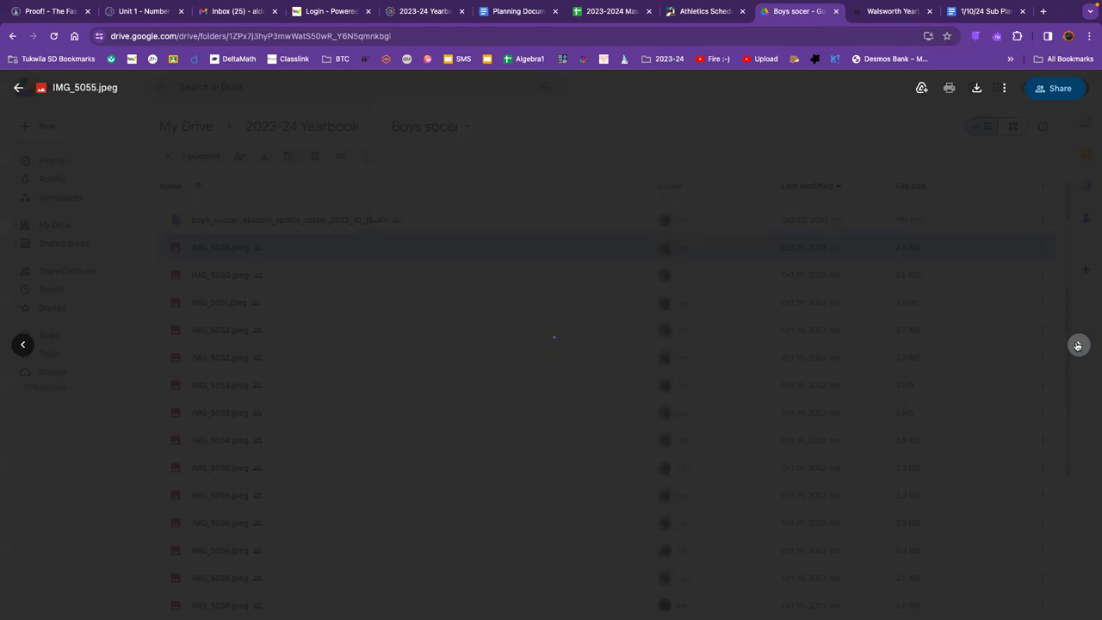
left_click(1077, 346)
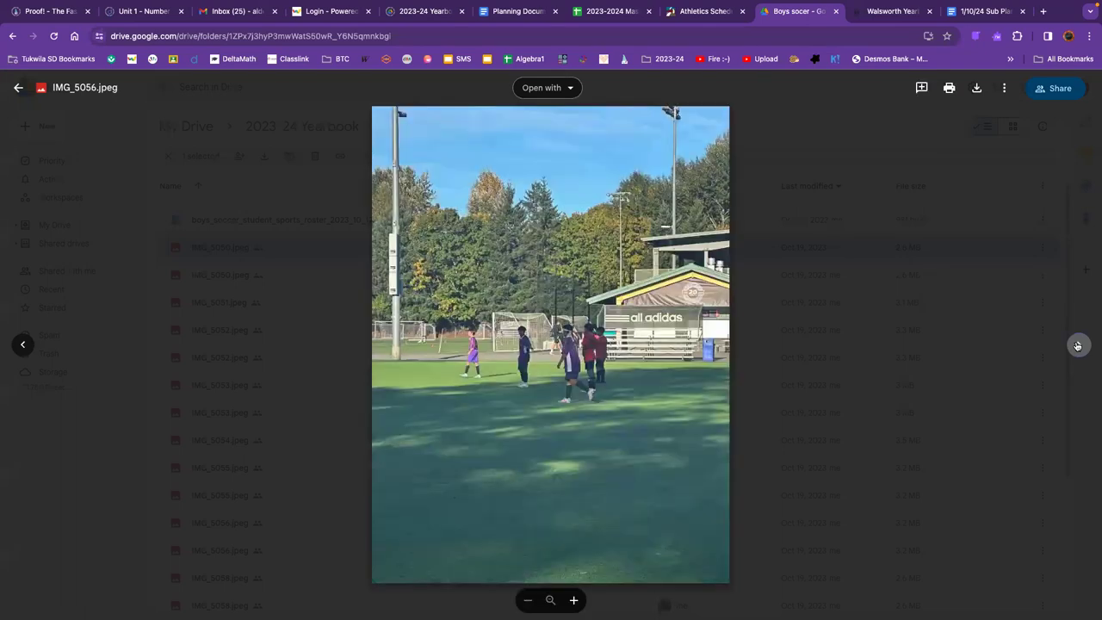
left_click(1077, 346)
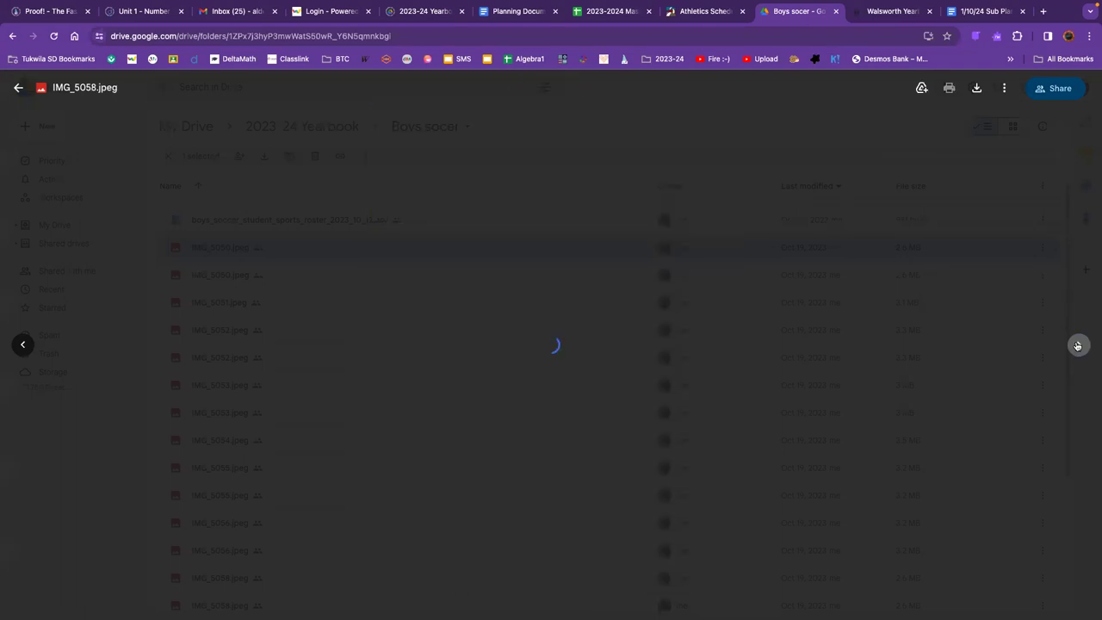
left_click(1077, 346)
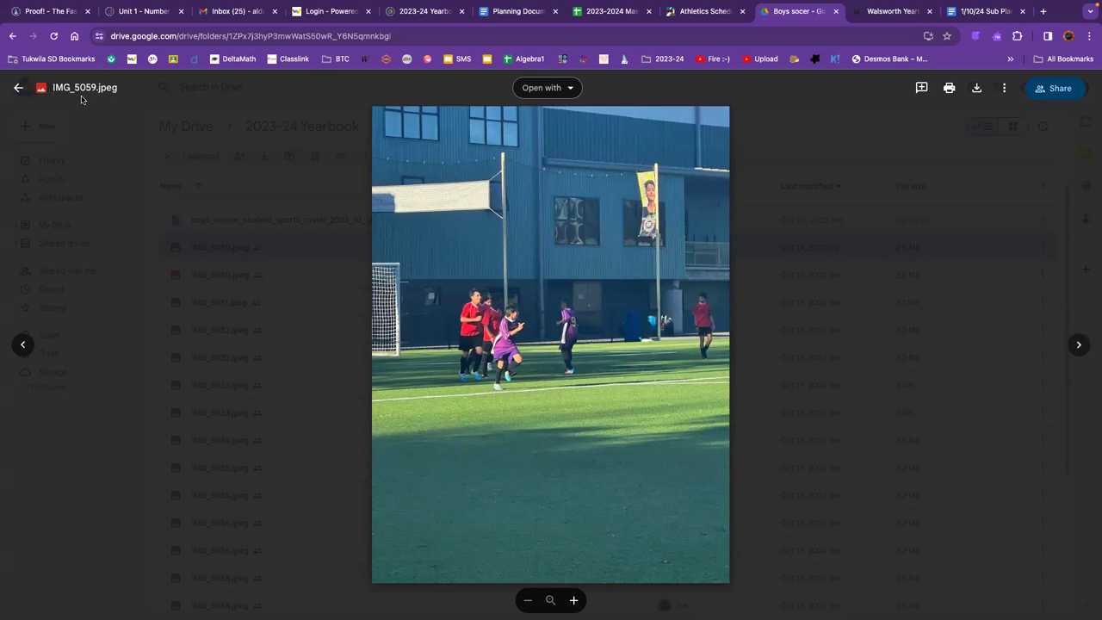
left_click(319, 308)
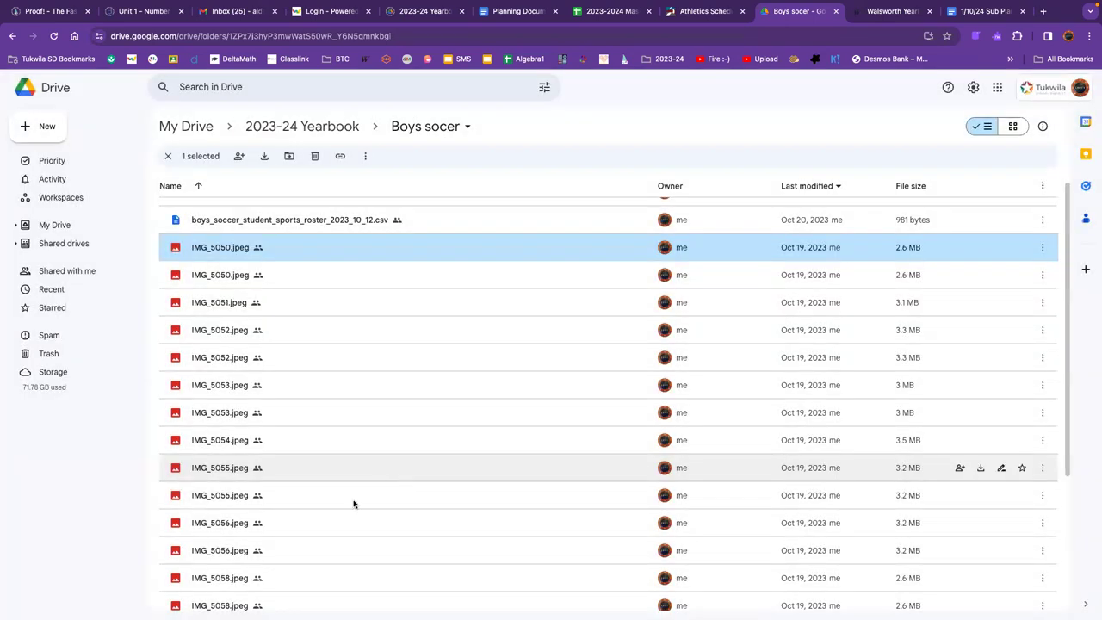
scroll(267, 594, "down", 1)
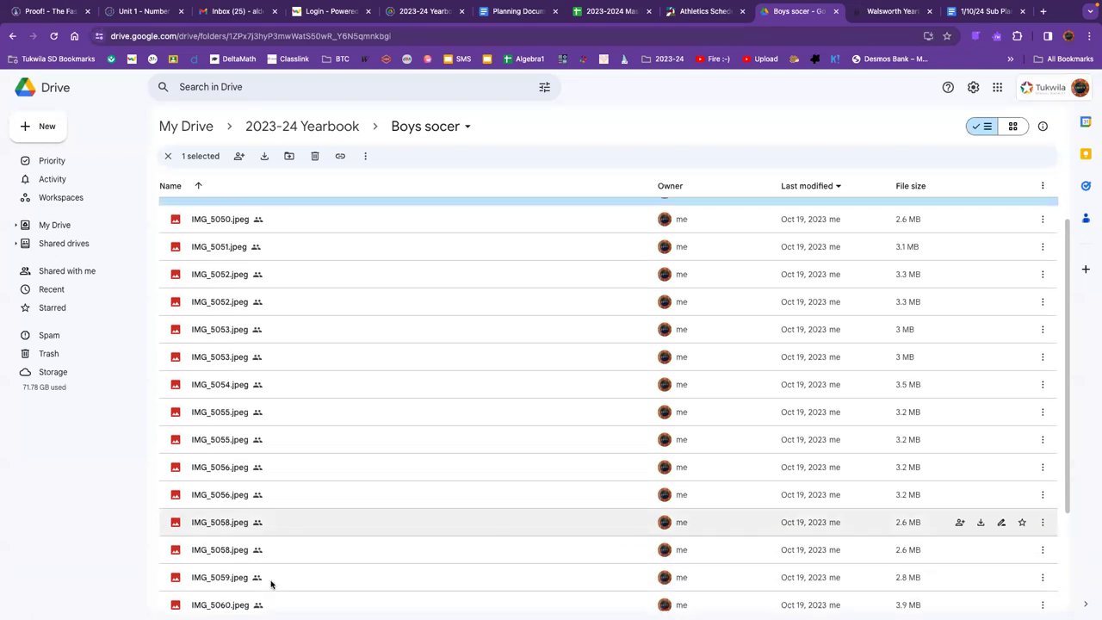
scroll(267, 576, "down", 1)
left_click(231, 549)
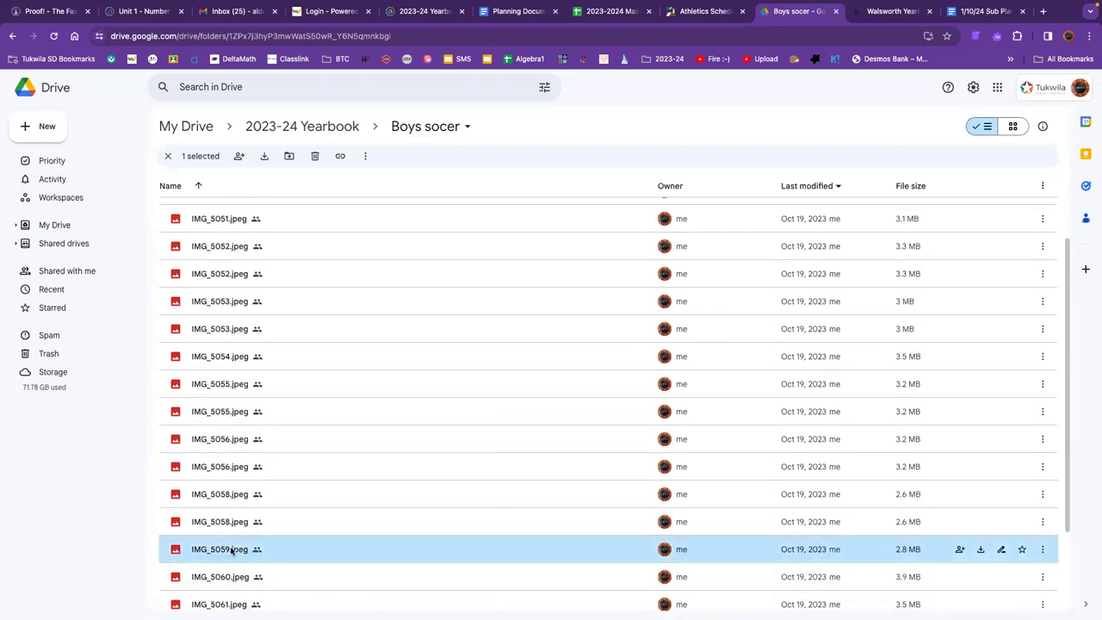
mouse_move(230, 551)
left_mouse_down()
mouse_move(245, 185)
mouse_move(216, 210)
left_mouse_up()
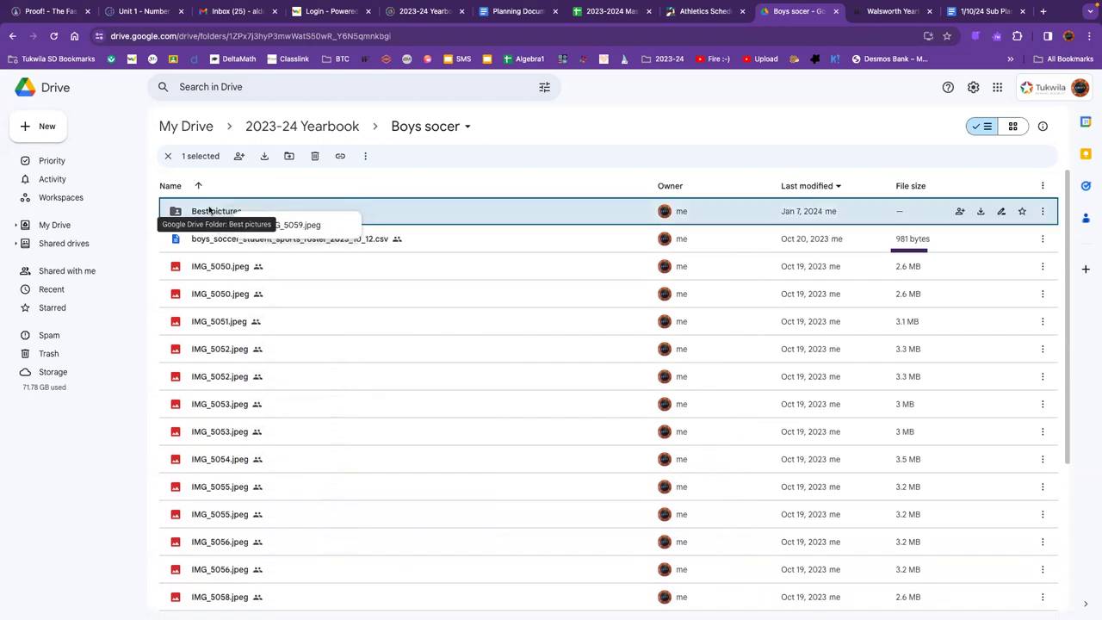
left_click_drag(215, 211, 215, 215)
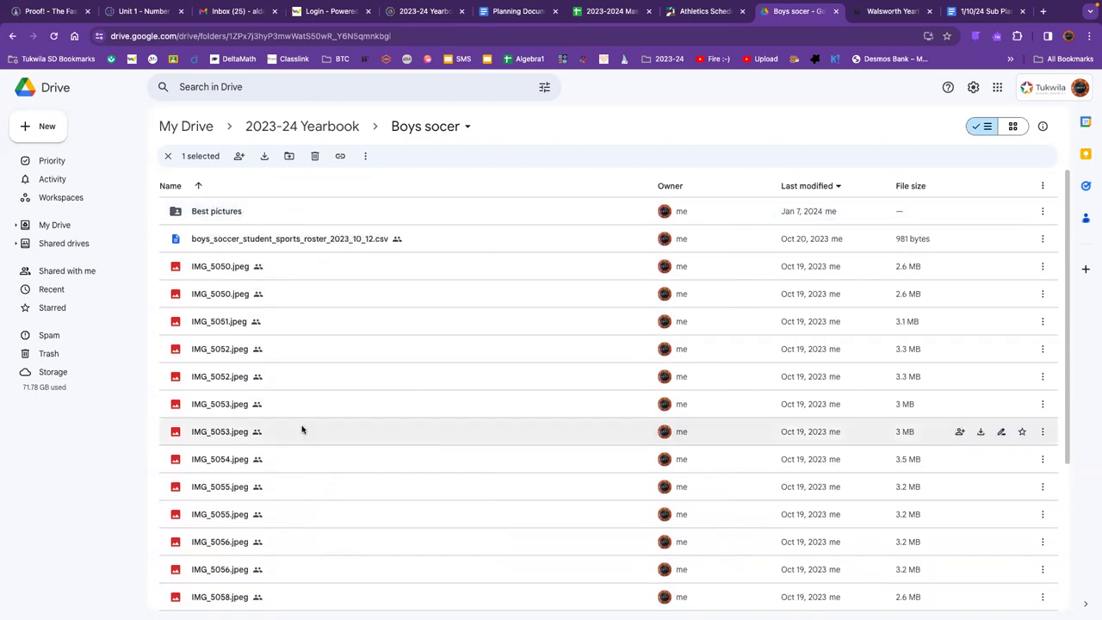
scroll(306, 432, "down", 3)
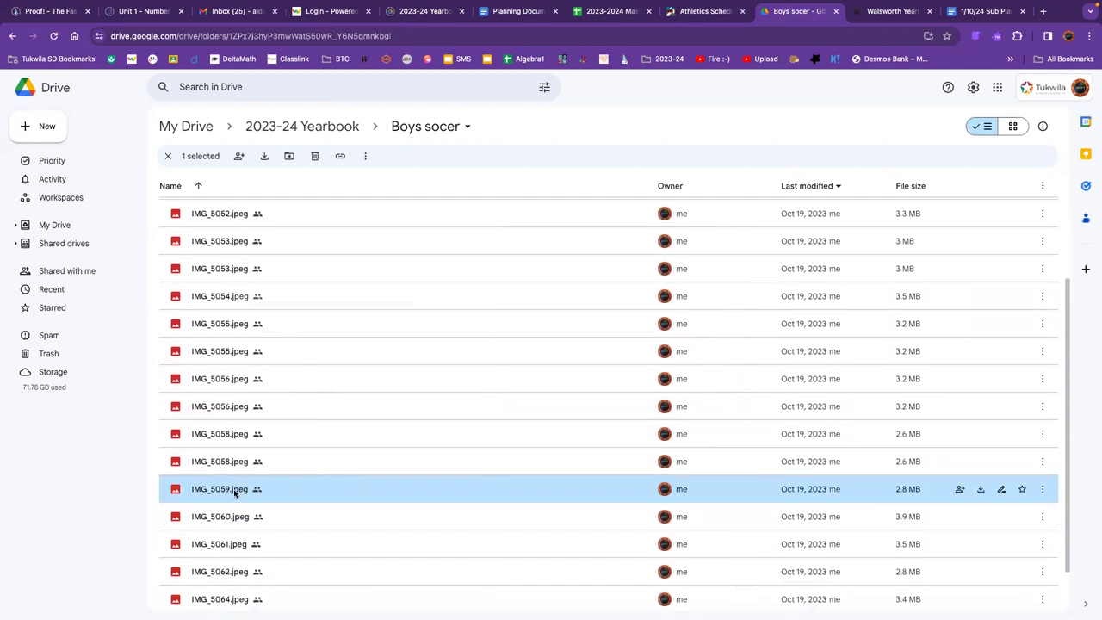
Move IMG_5059.jpeg to 2023-24 Yearbook > Boys socer > Best pictures, accepting the access change
right_click(241, 489)
mouse_move(278, 421)
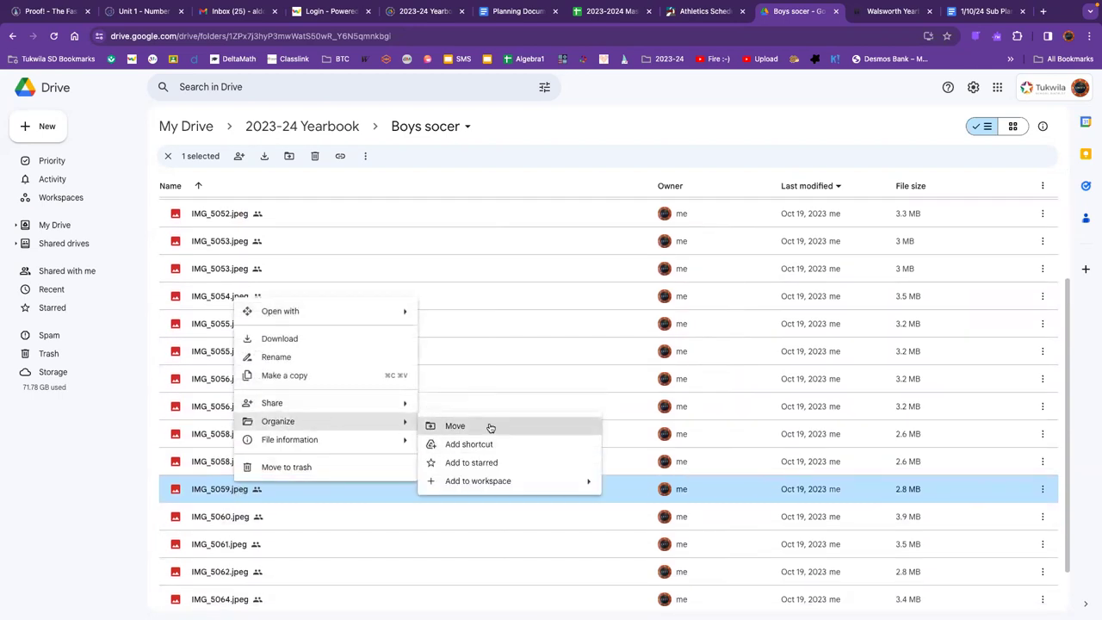
scroll(488, 425, "up", 2)
key("z")
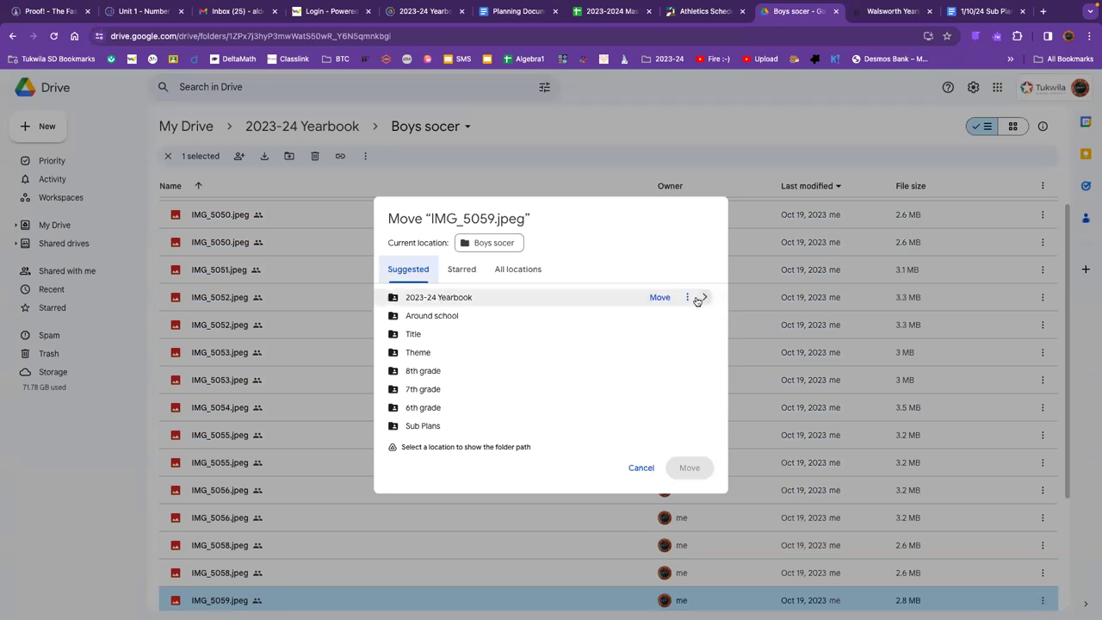
left_click(703, 297)
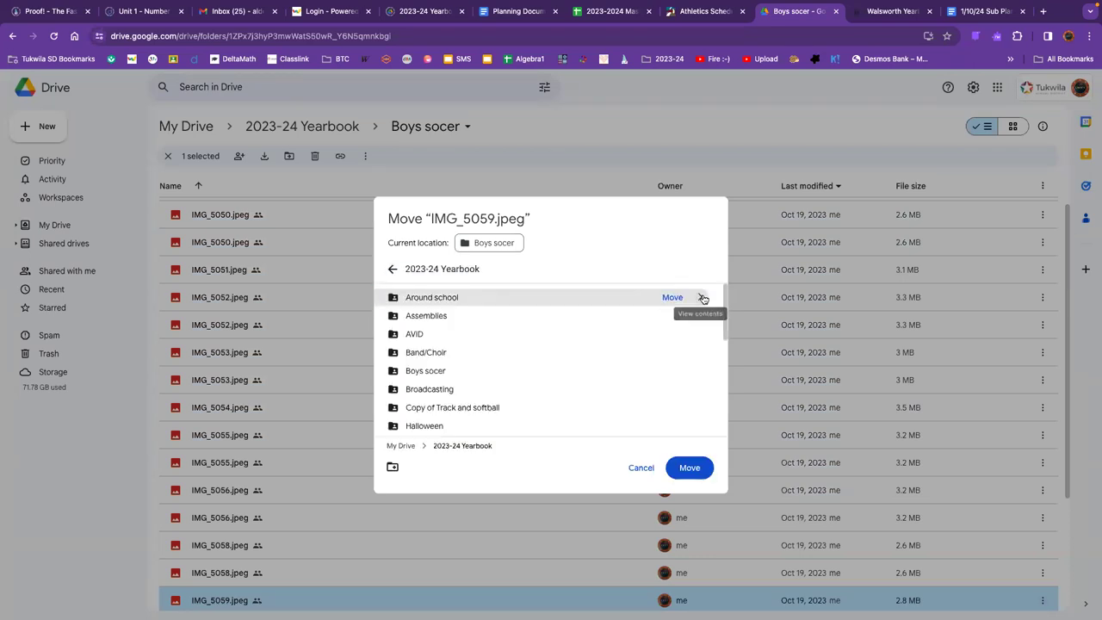
scroll(704, 303, "down", 2)
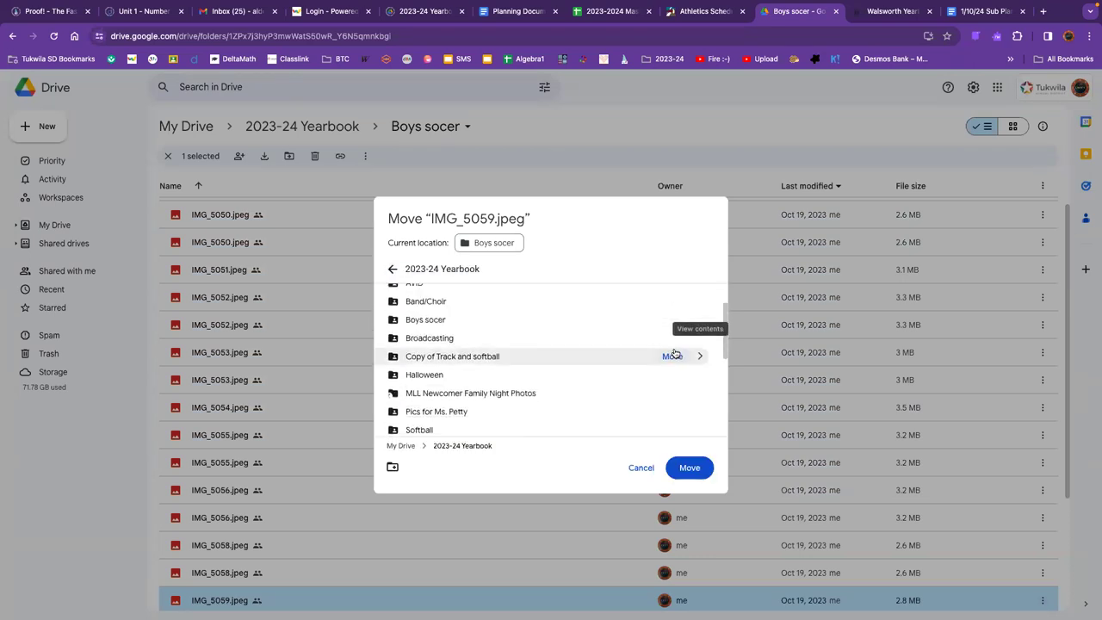
left_click(705, 314)
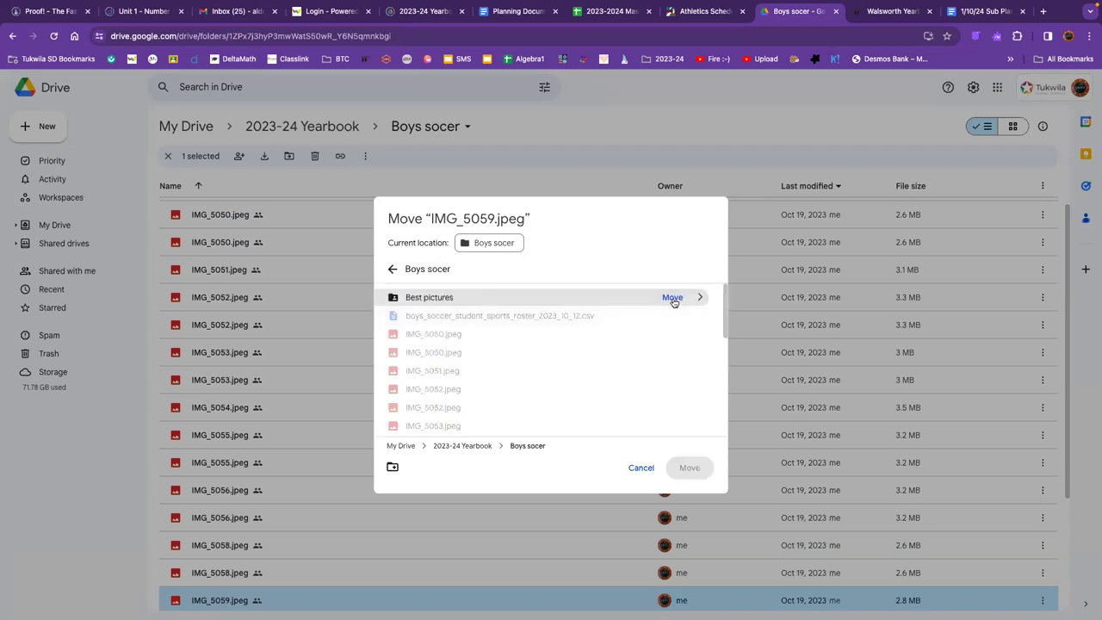
left_click(668, 298)
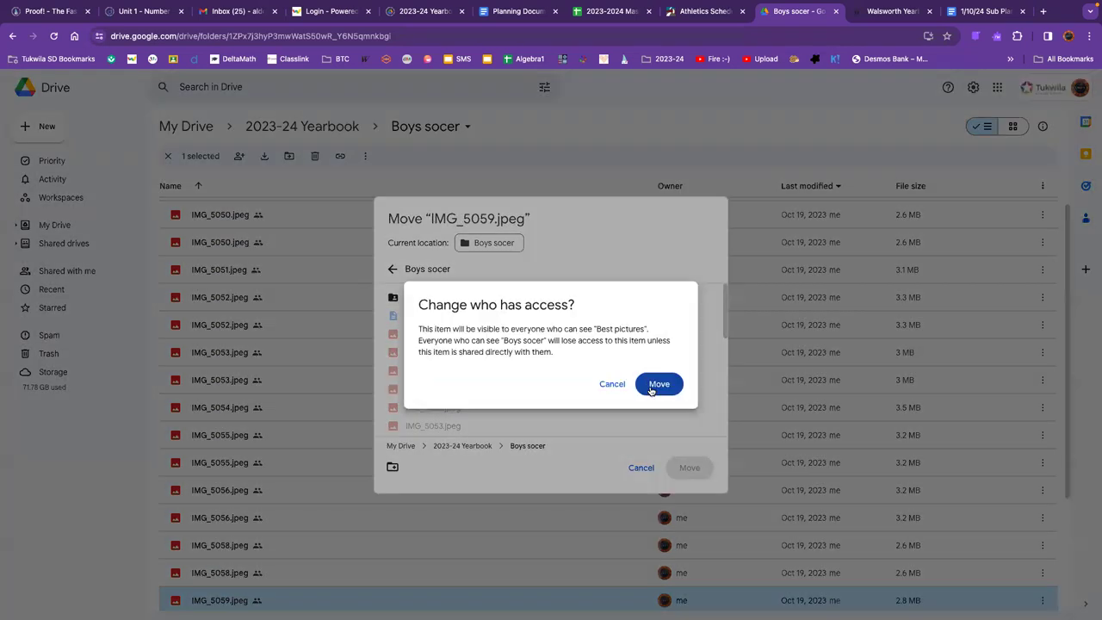
left_click(656, 383)
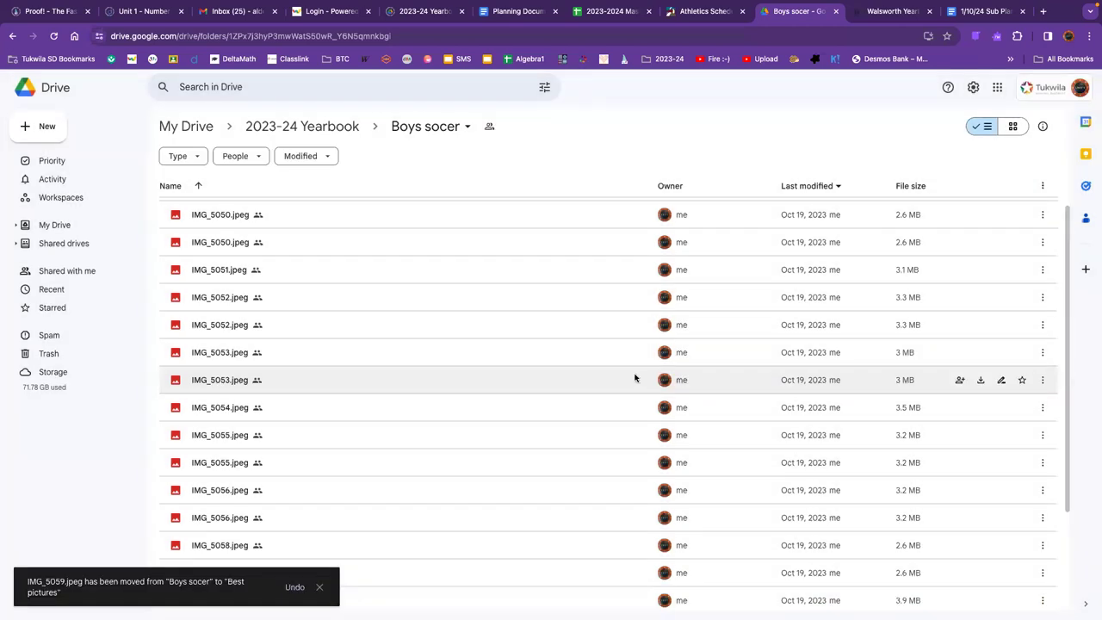
scroll(517, 418, "down", 2)
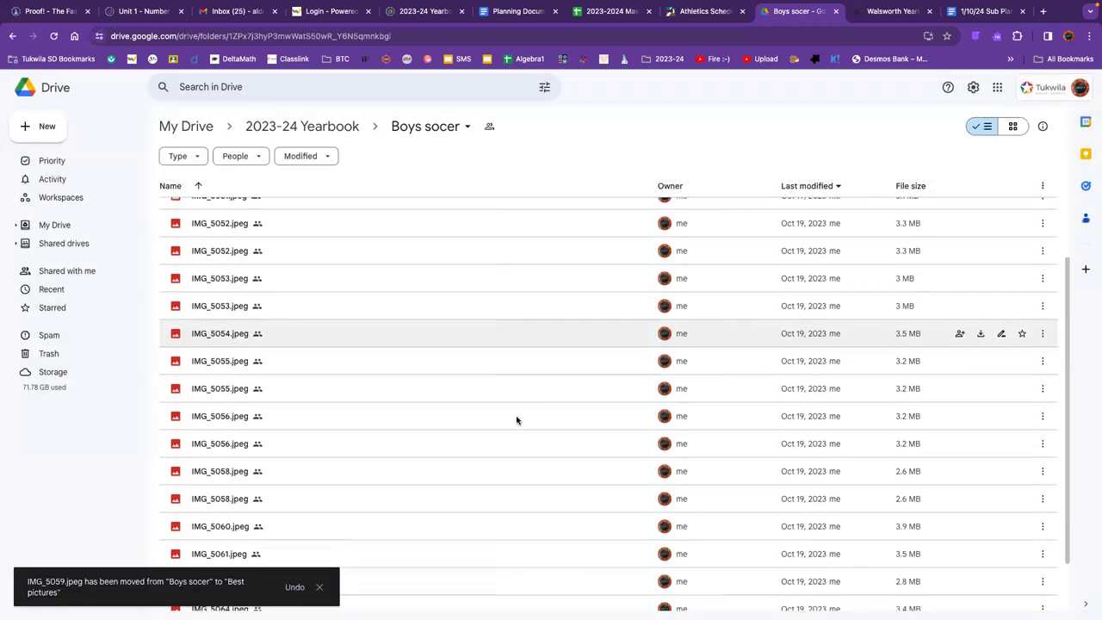
scroll(517, 419, "down", 1)
Preview IMG_5060.jpeg, then move it into the Best pictures folder
double_click(234, 457)
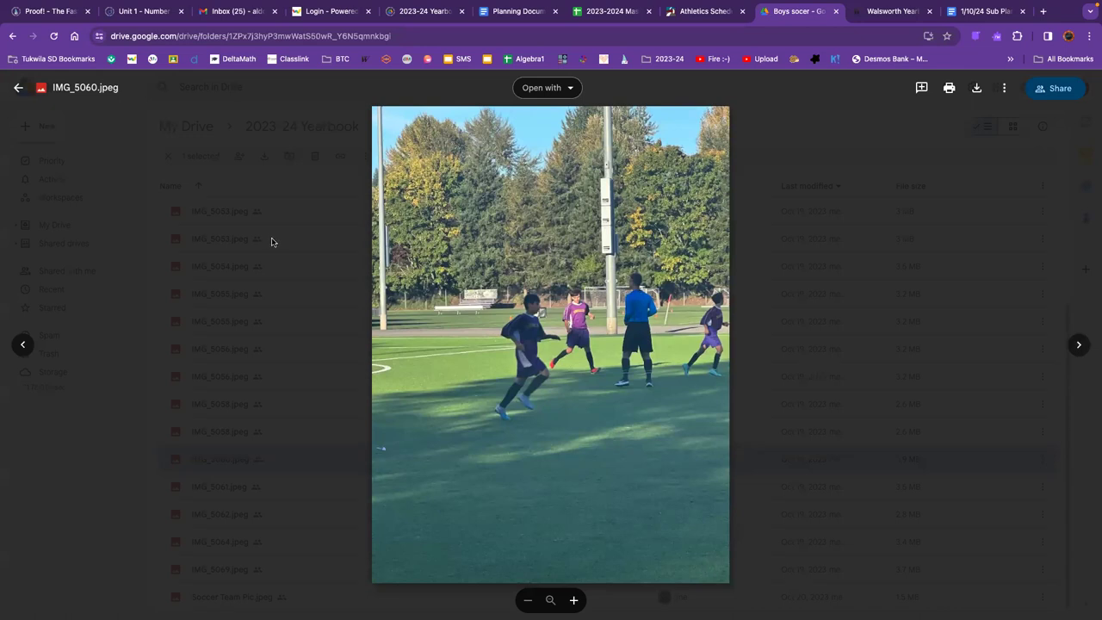
left_click(283, 314)
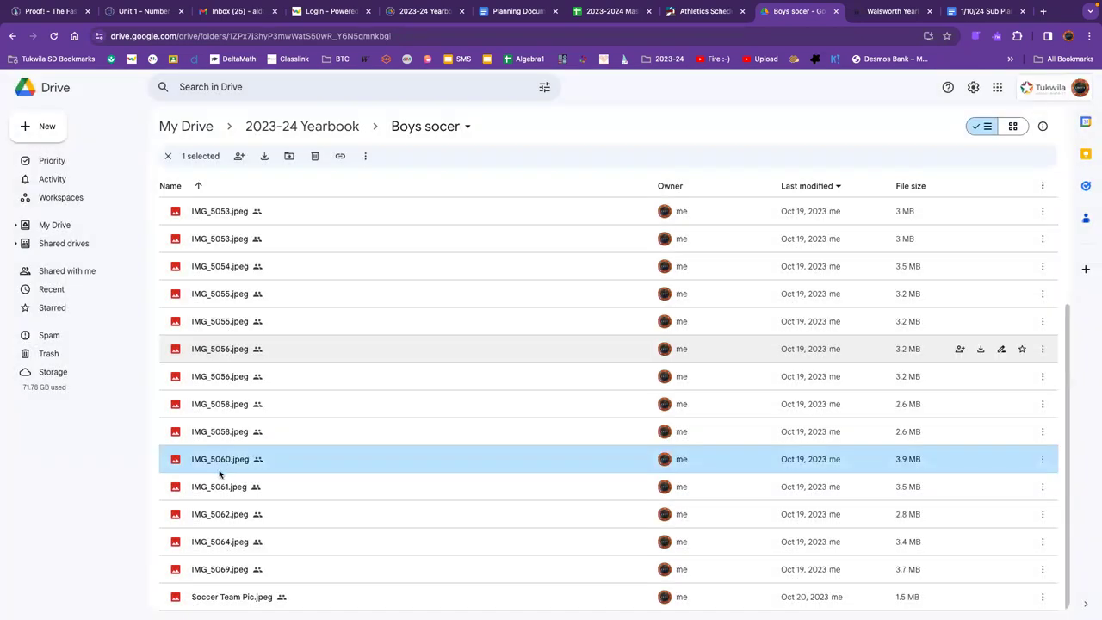
right_click(232, 466)
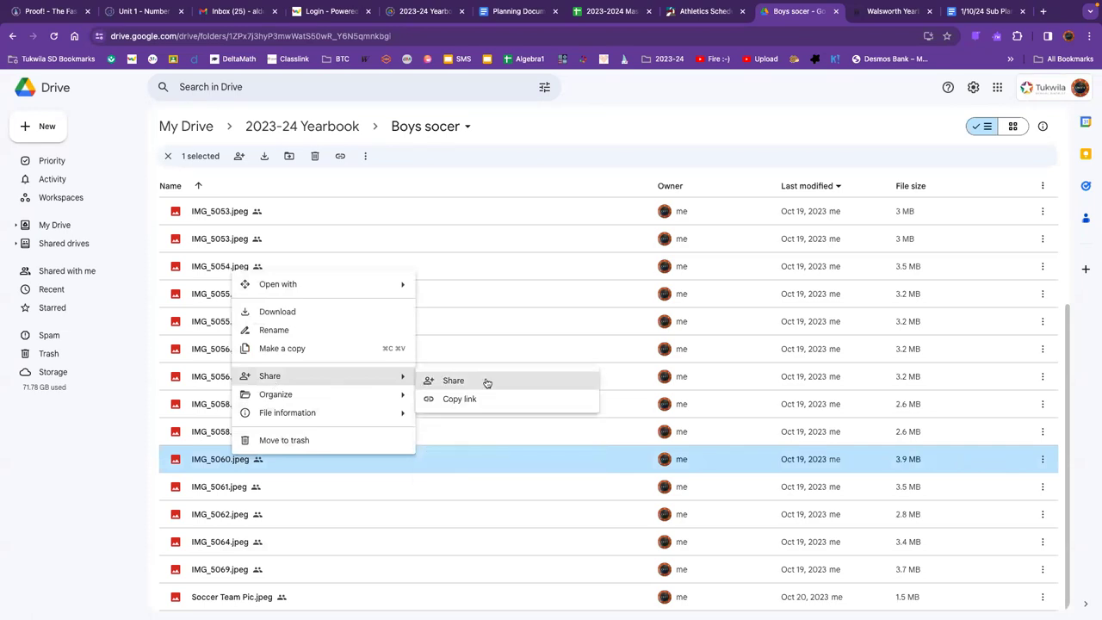
mouse_move(276, 394)
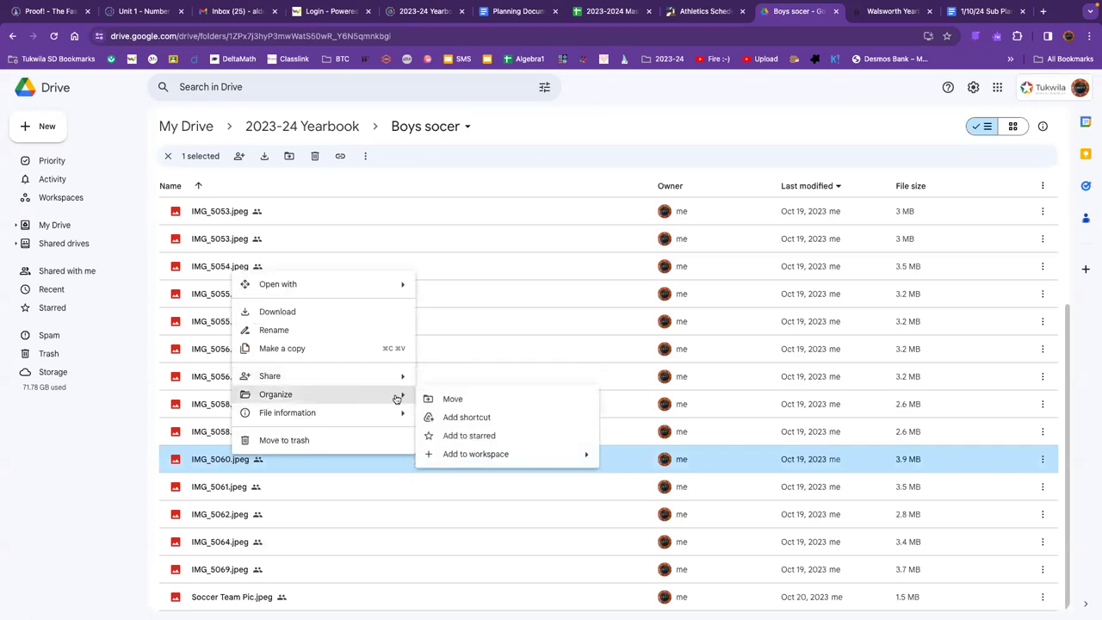
left_click(449, 399)
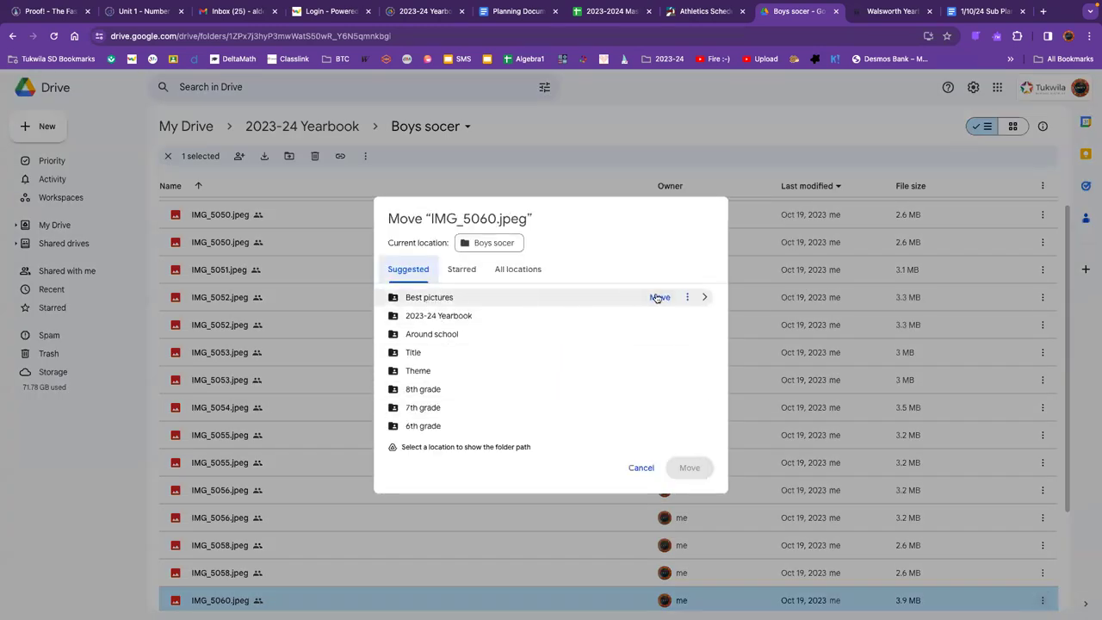
left_click(659, 296)
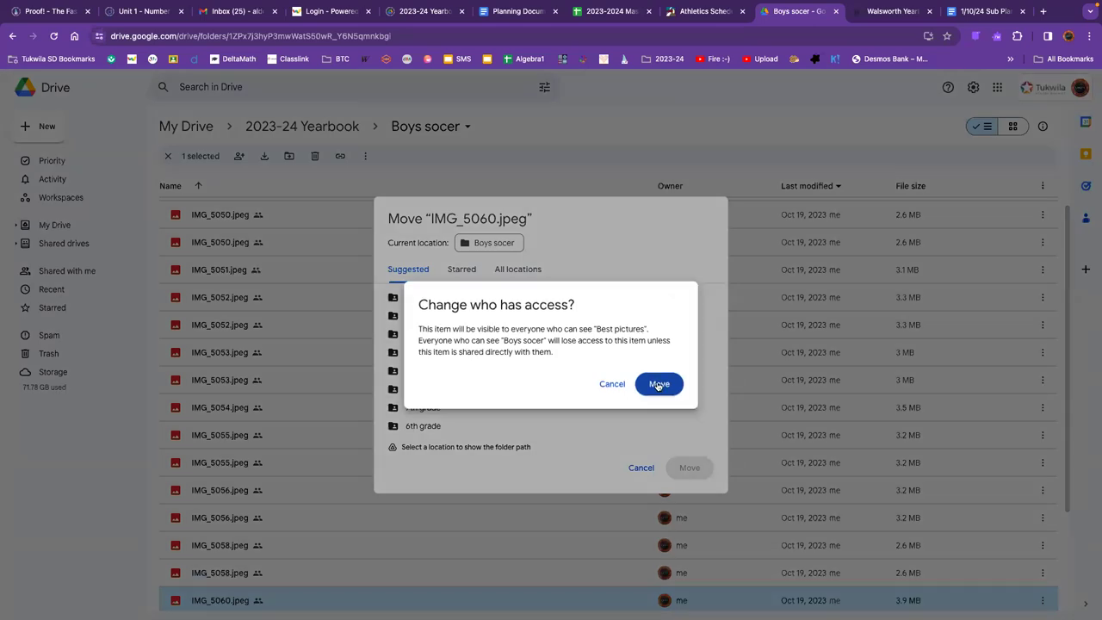
left_click(658, 384)
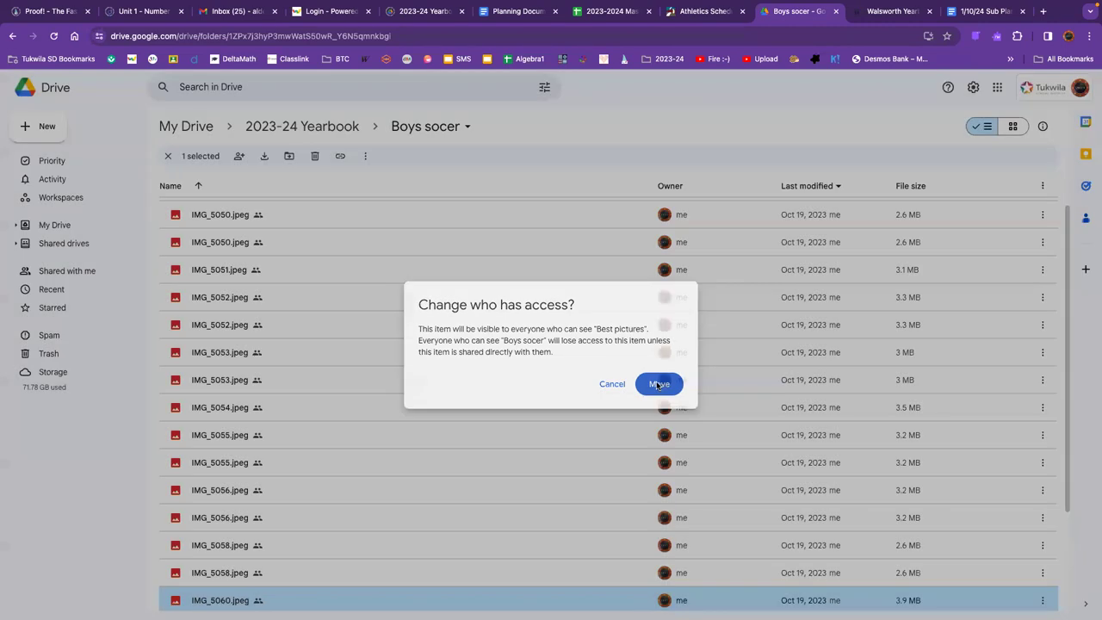
scroll(552, 385, "up", 1)
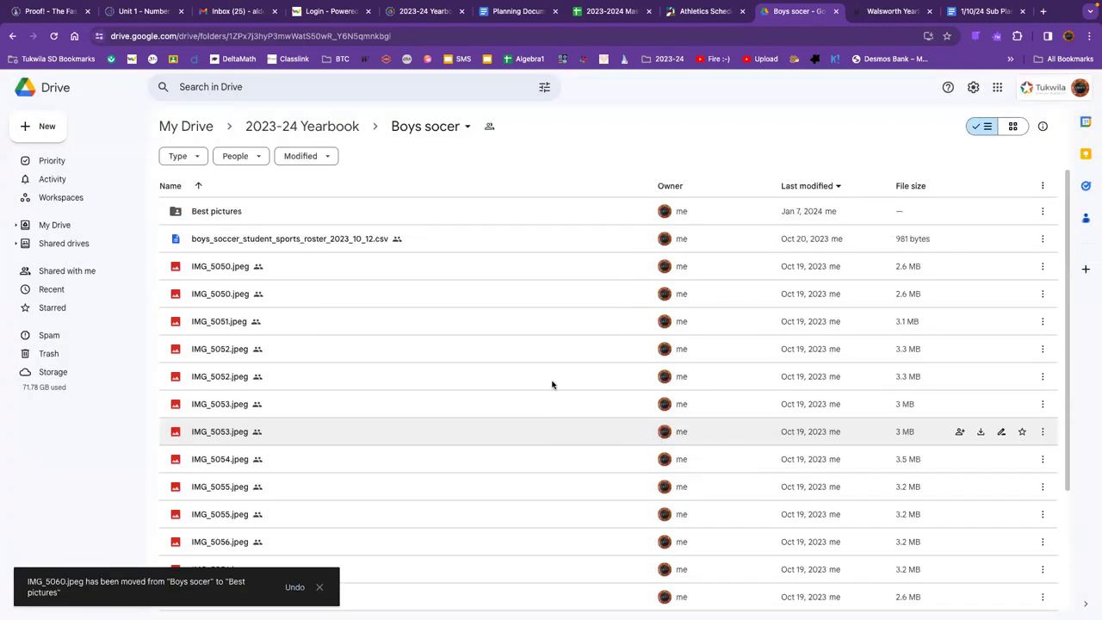
scroll(552, 385, "down", 2)
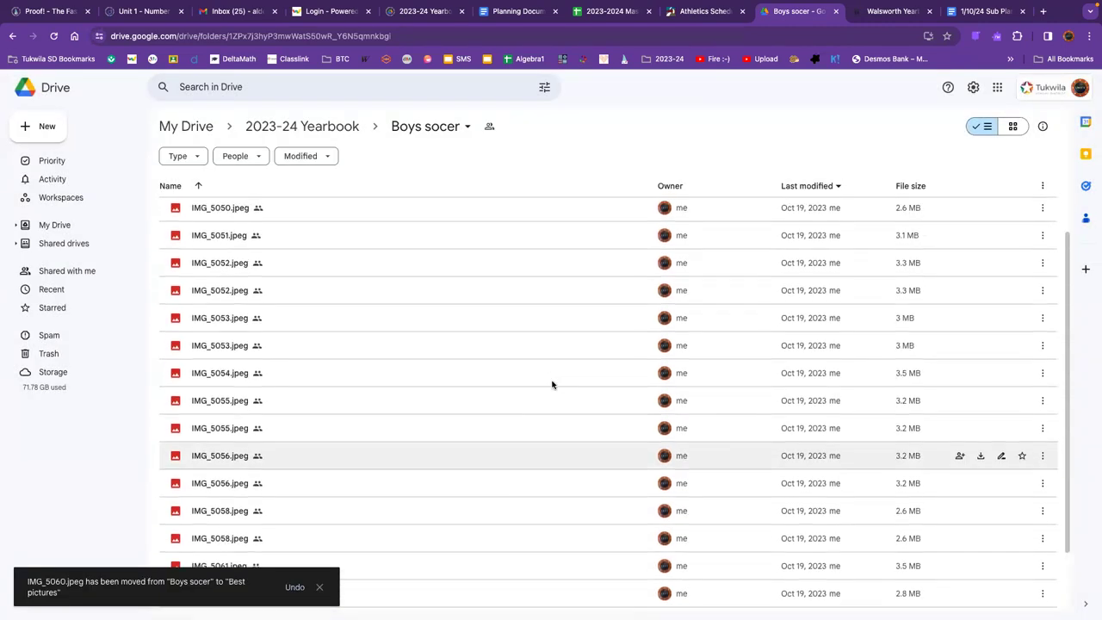
scroll(552, 385, "up", 2)
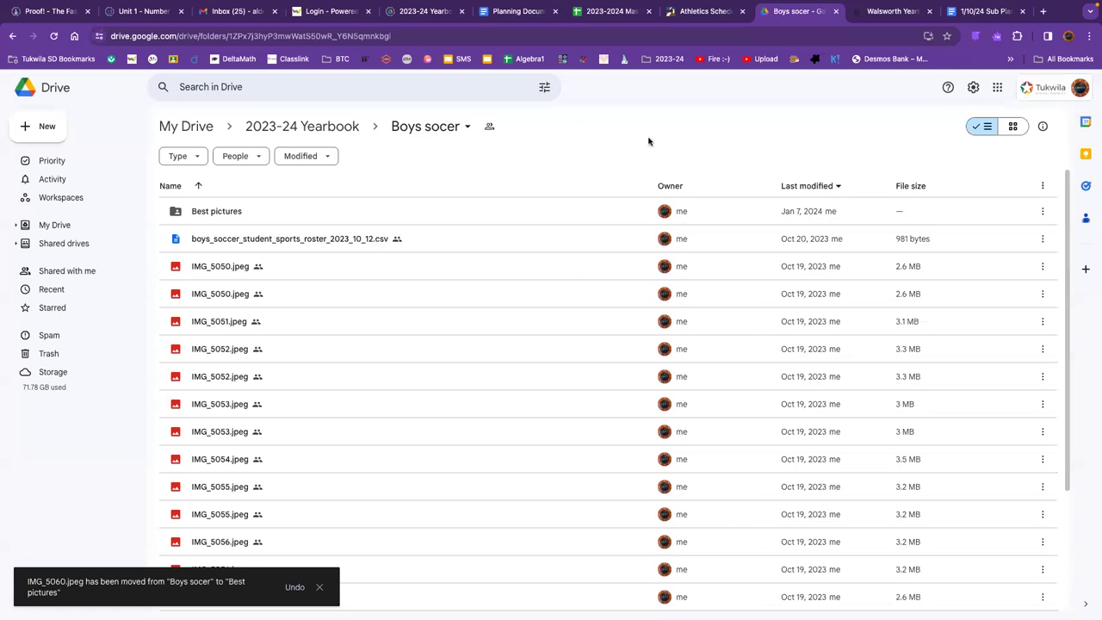